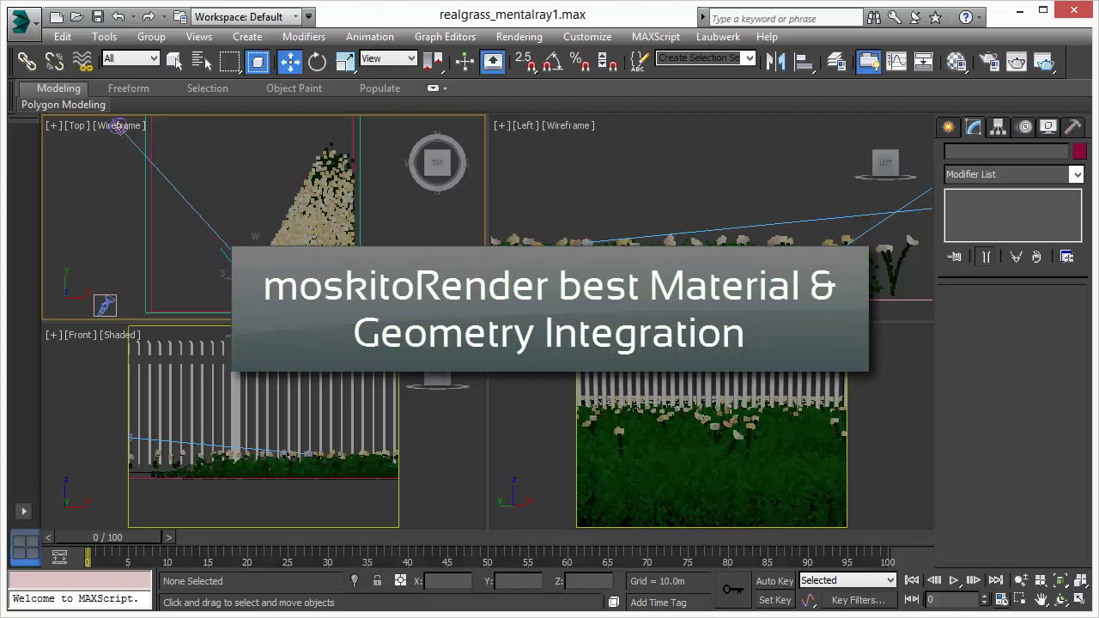
Select the Daylight01 sun-and-sky system in the Top view, then make Camera2 the active view.
middle_click_drag(633, 224, 770, 182)
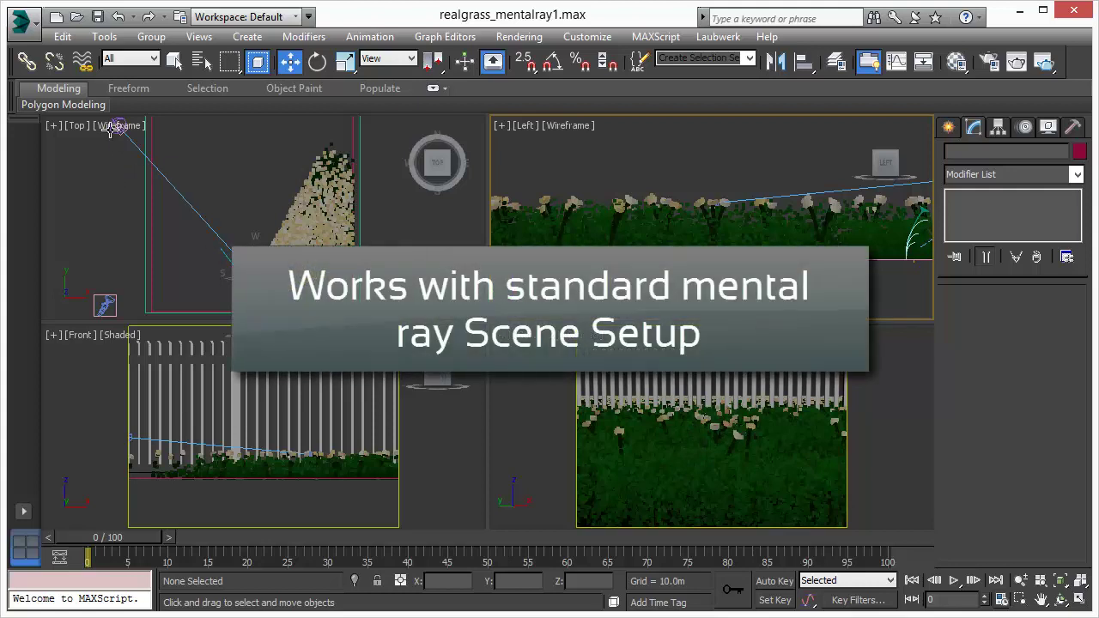
left_click(111, 128)
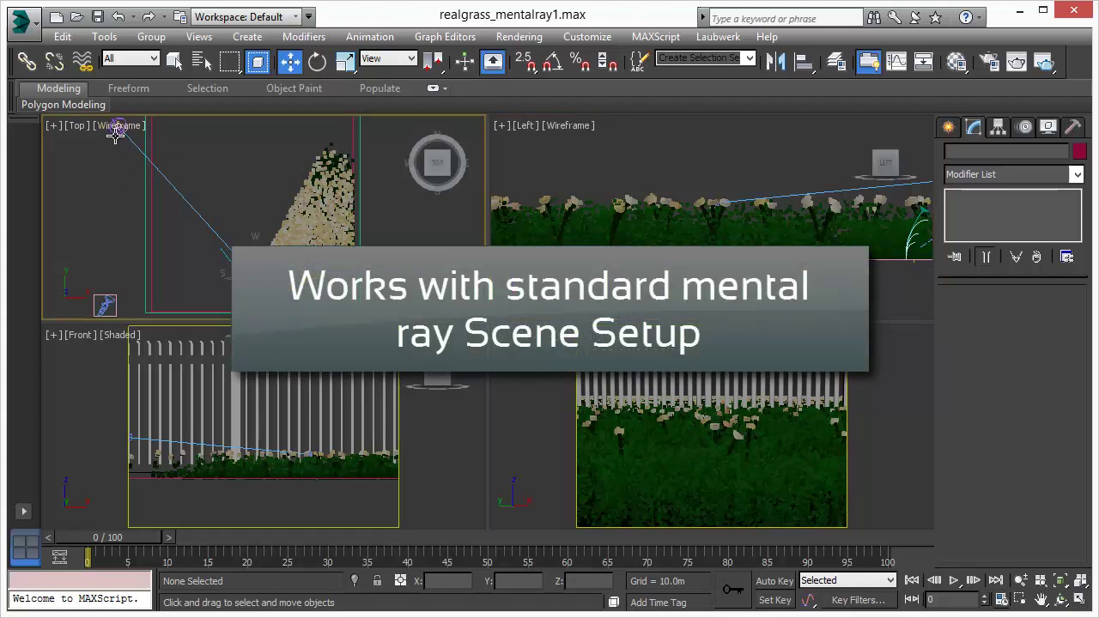
left_click(117, 129)
scroll(154, 215, "up", 2)
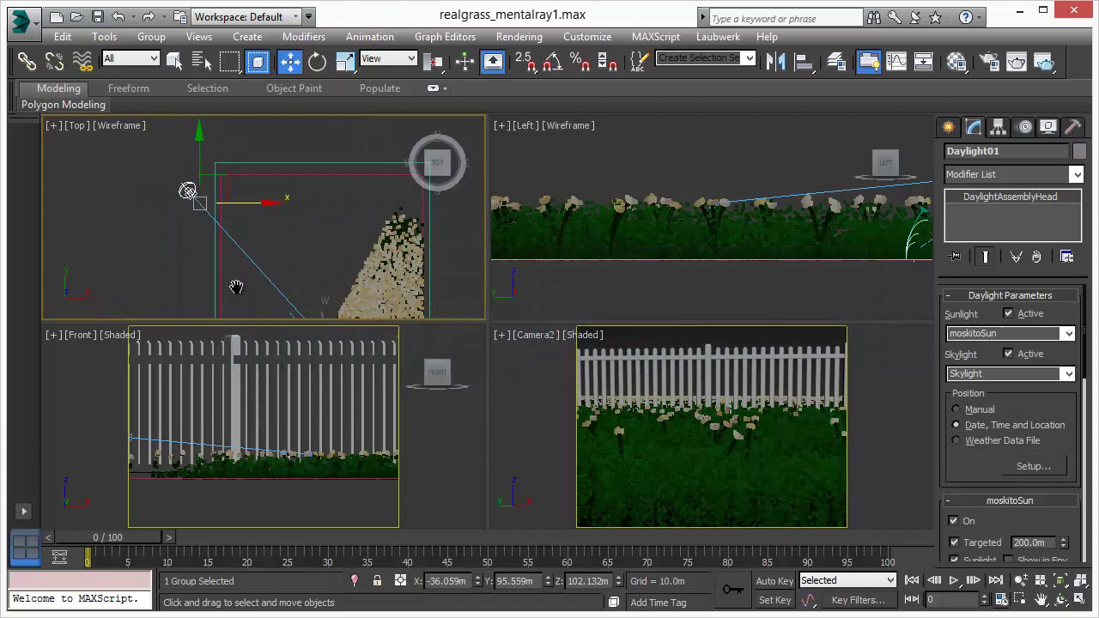
scroll(166, 226, "down", 4)
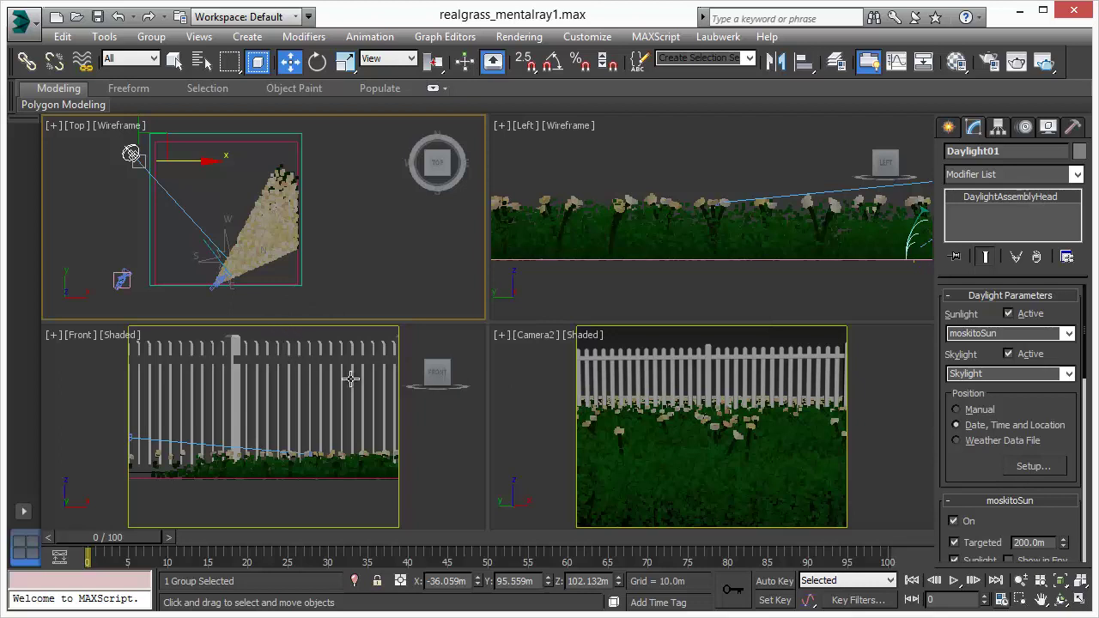
right_click(867, 374)
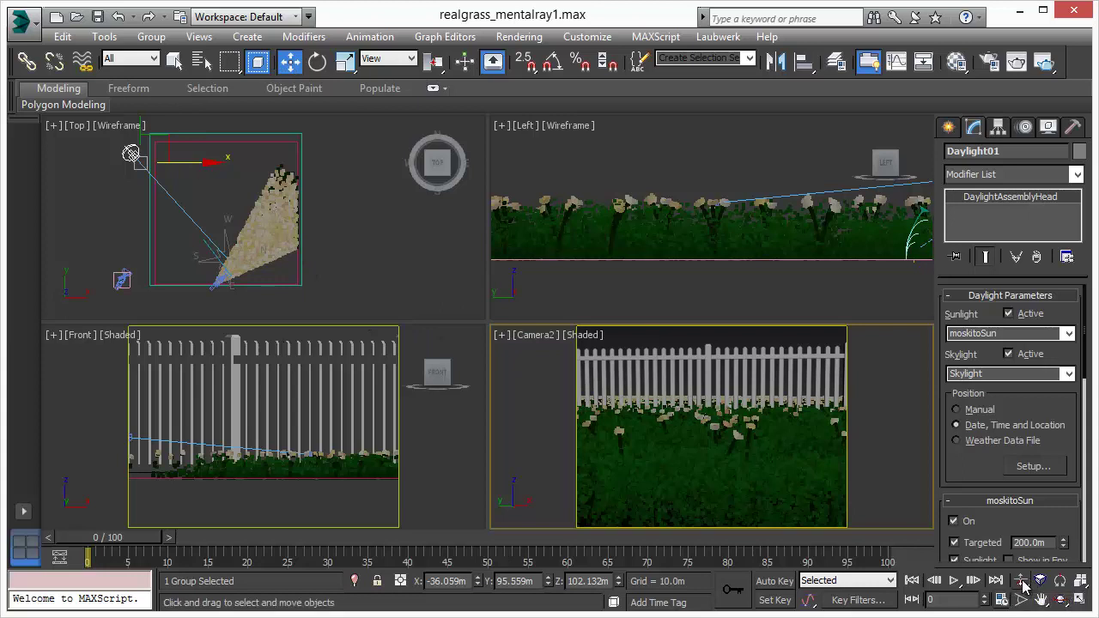
Zoom the Top view in on the grass.
right_click(388, 228)
left_click(1020, 580)
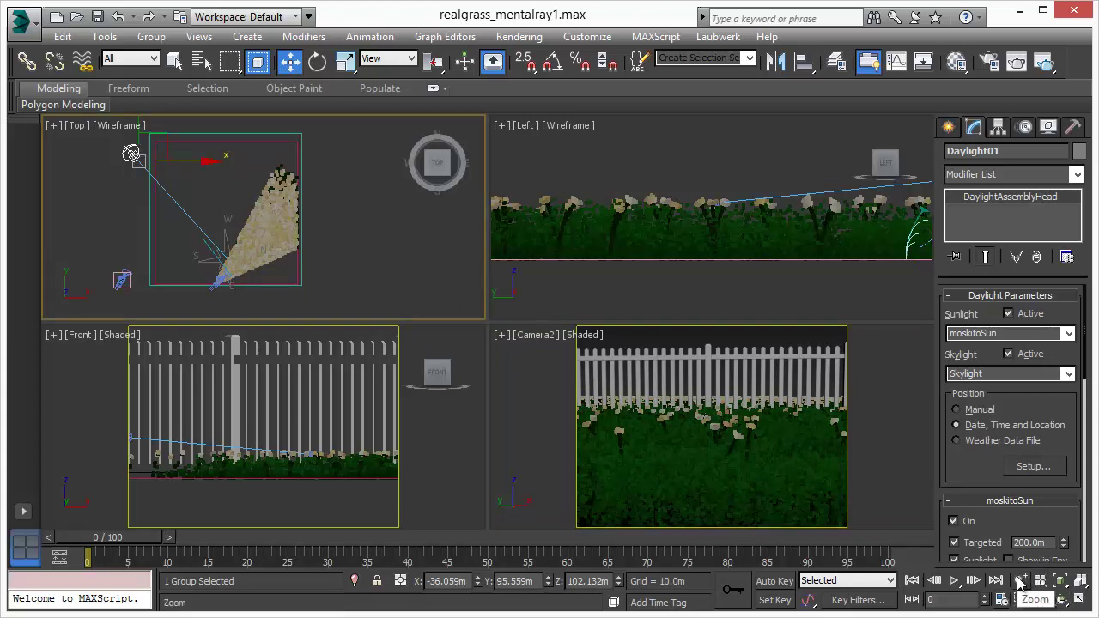
left_click_drag(254, 254, 260, 193)
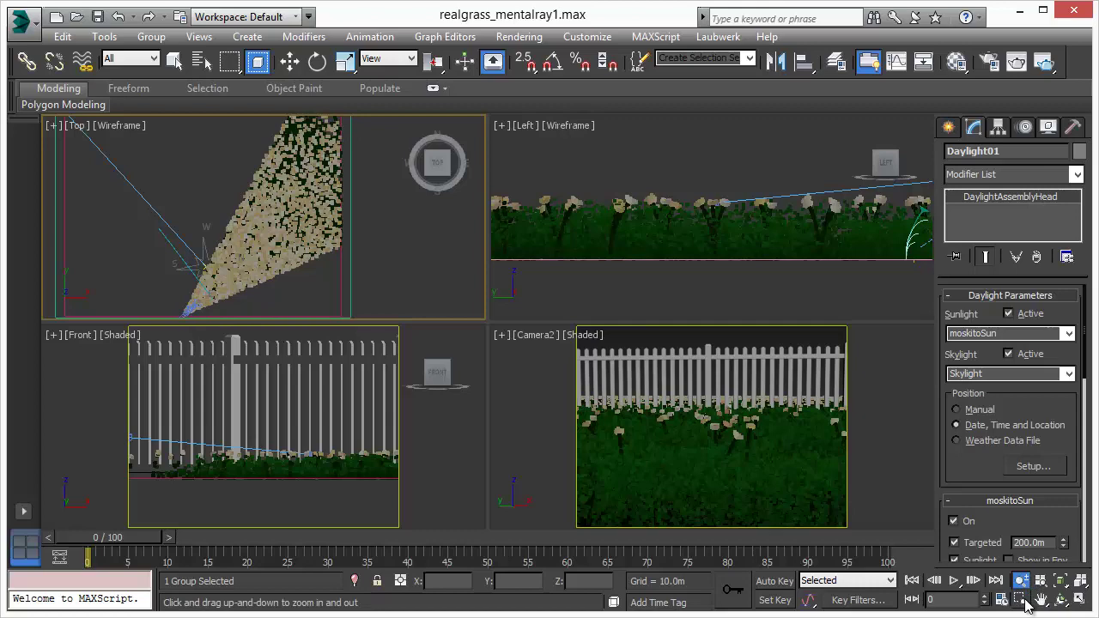
Widen Camera2's field of view, then narrow it slightly so the fence reads larger.
right_click(863, 425)
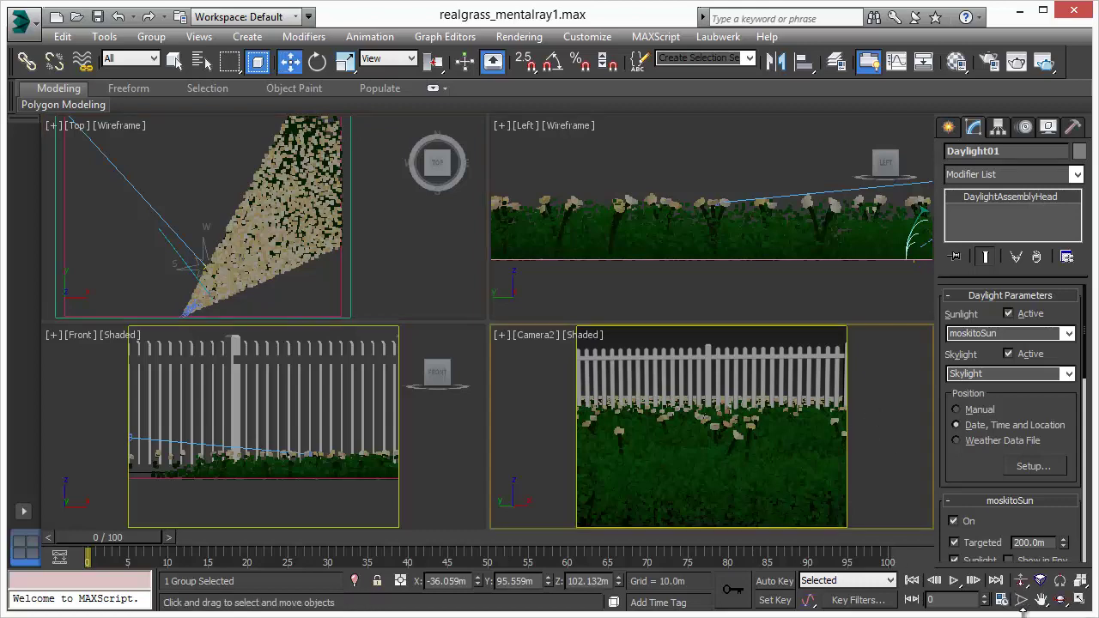
left_click(1024, 601)
left_click_drag(719, 456, 724, 504)
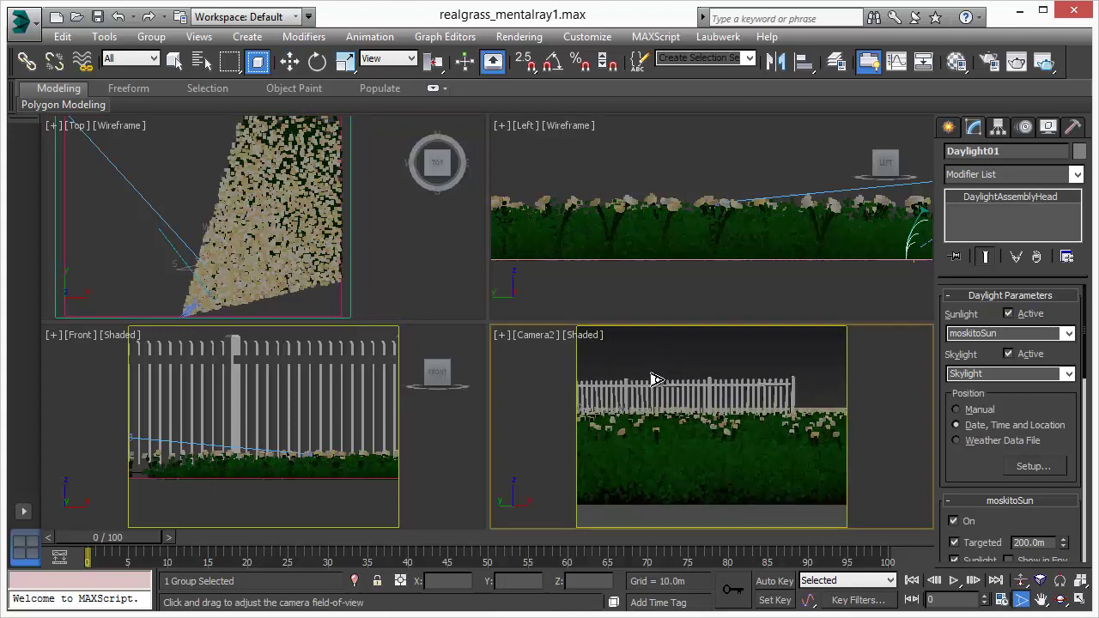
mouse_move(717, 435)
left_mouse_down()
mouse_move(713, 490)
mouse_move(716, 446)
left_mouse_up()
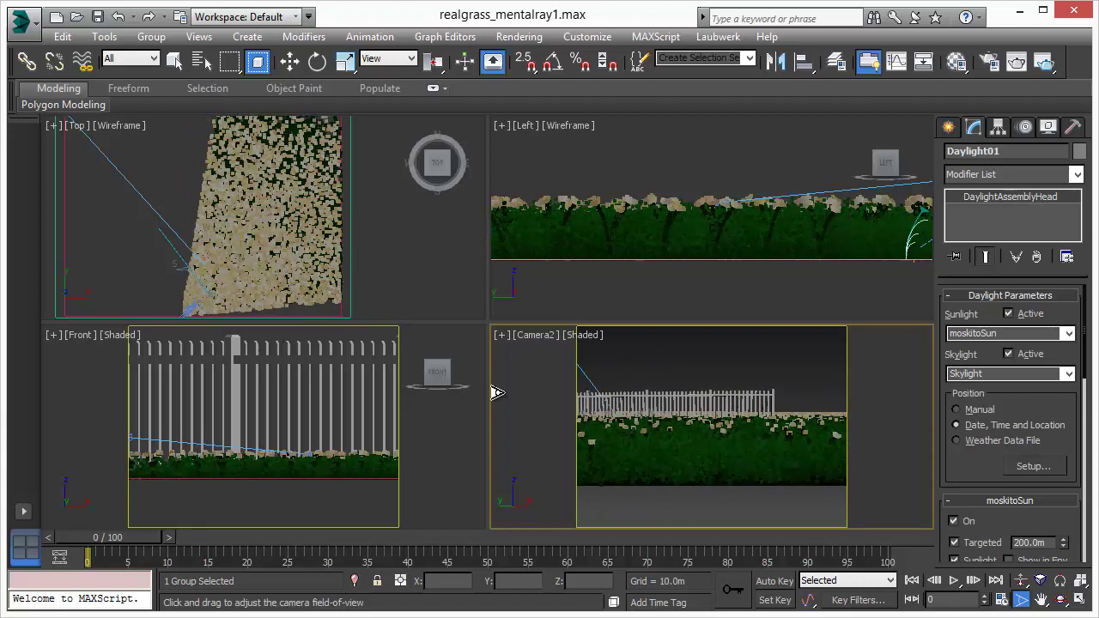
left_click_drag(724, 427, 701, 383)
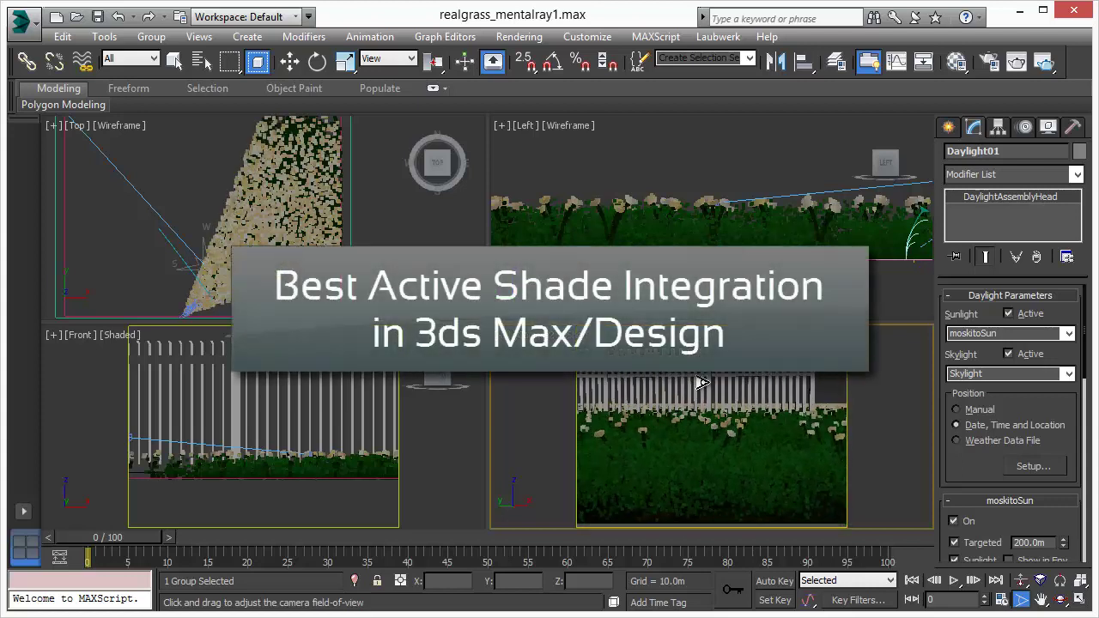
Start an ActiveShade render of Camera2 and truck the camera to frame the fence behind the grass.
left_click(1045, 62)
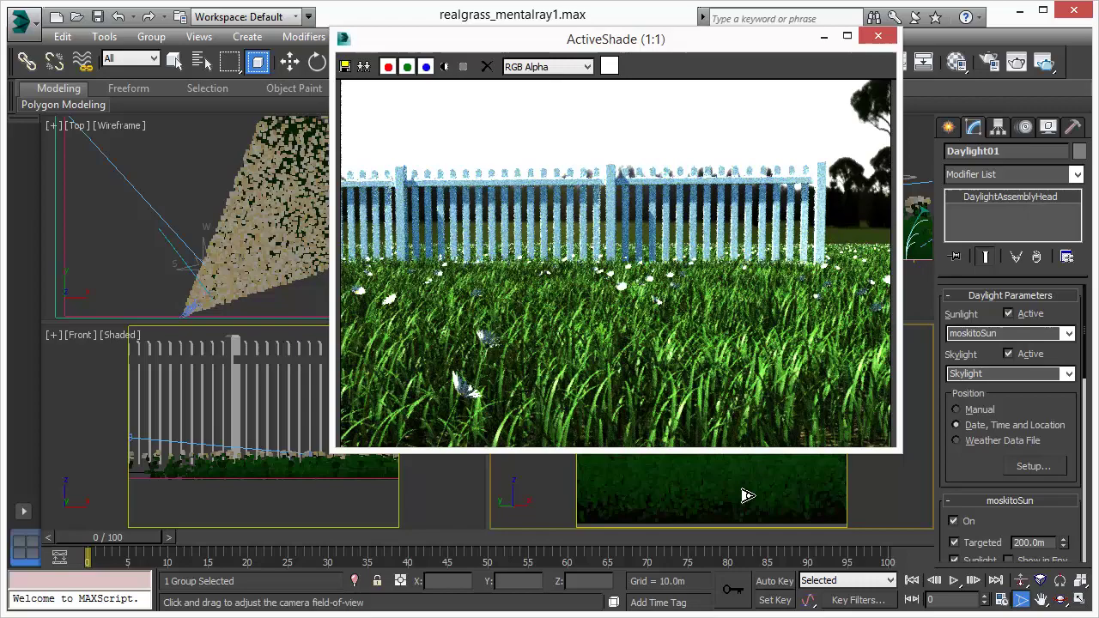
left_click_drag(724, 476, 729, 444)
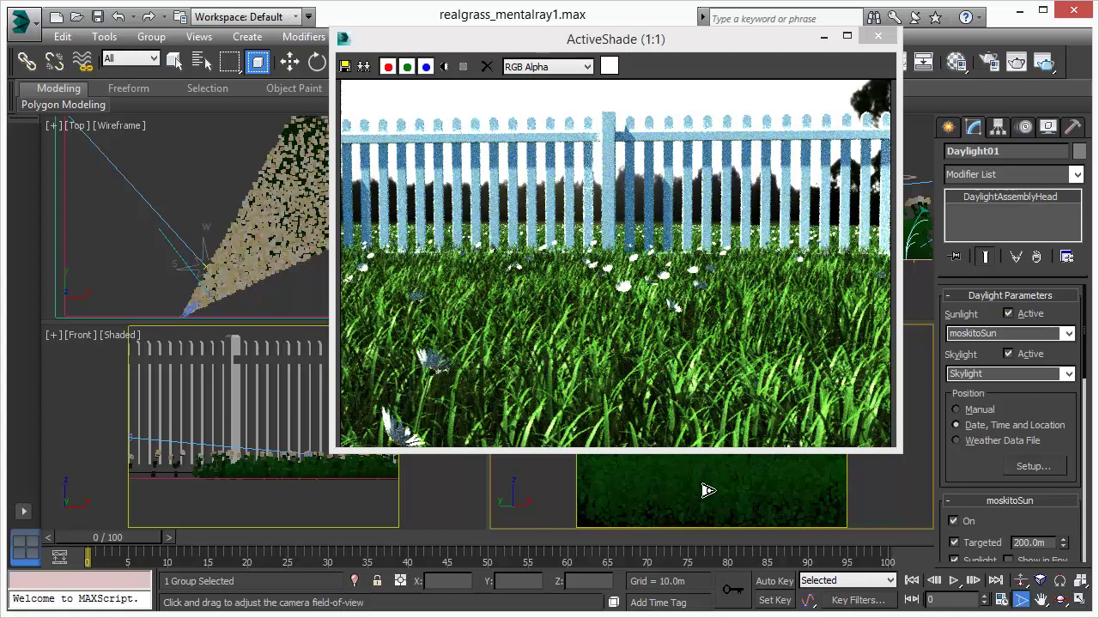
left_click(1041, 601)
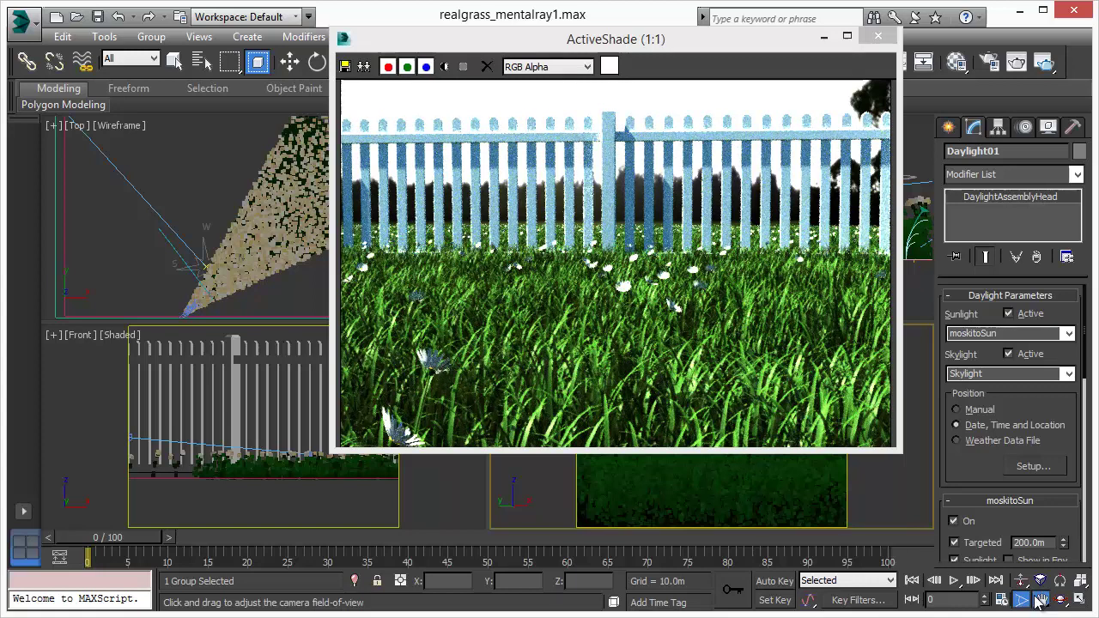
left_click_drag(687, 490, 491, 455)
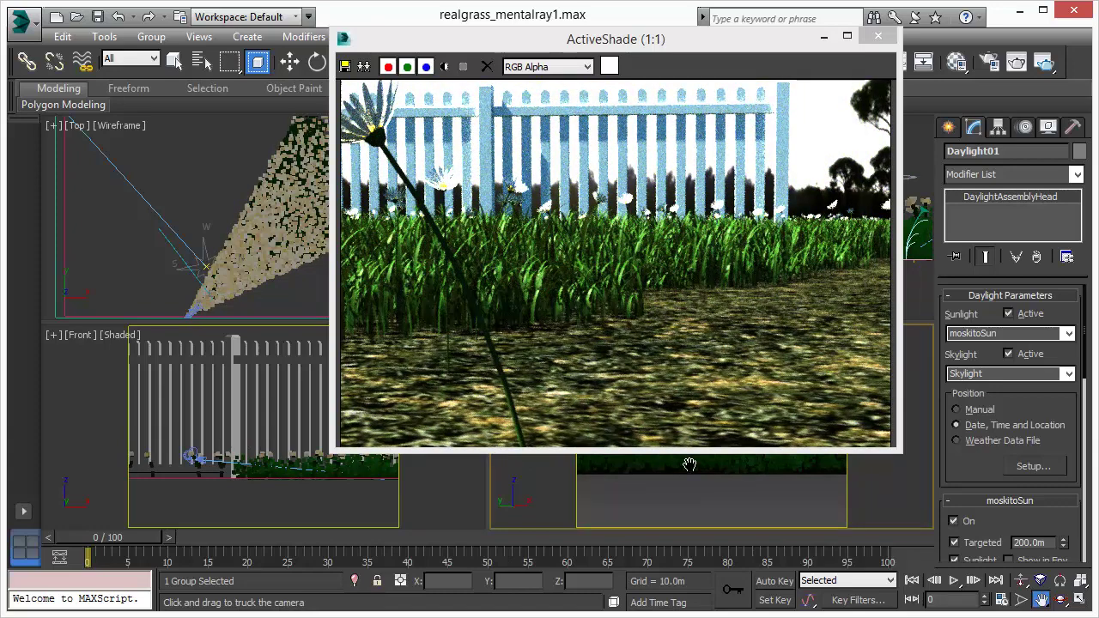
left_click_drag(705, 484, 851, 518)
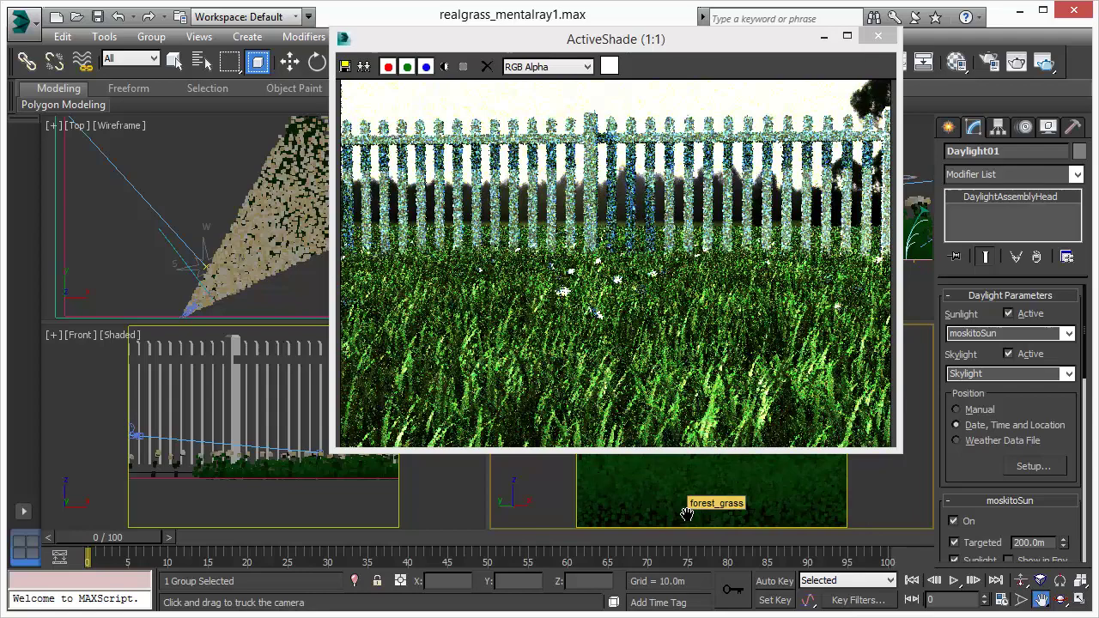
left_click_drag(682, 500, 693, 492)
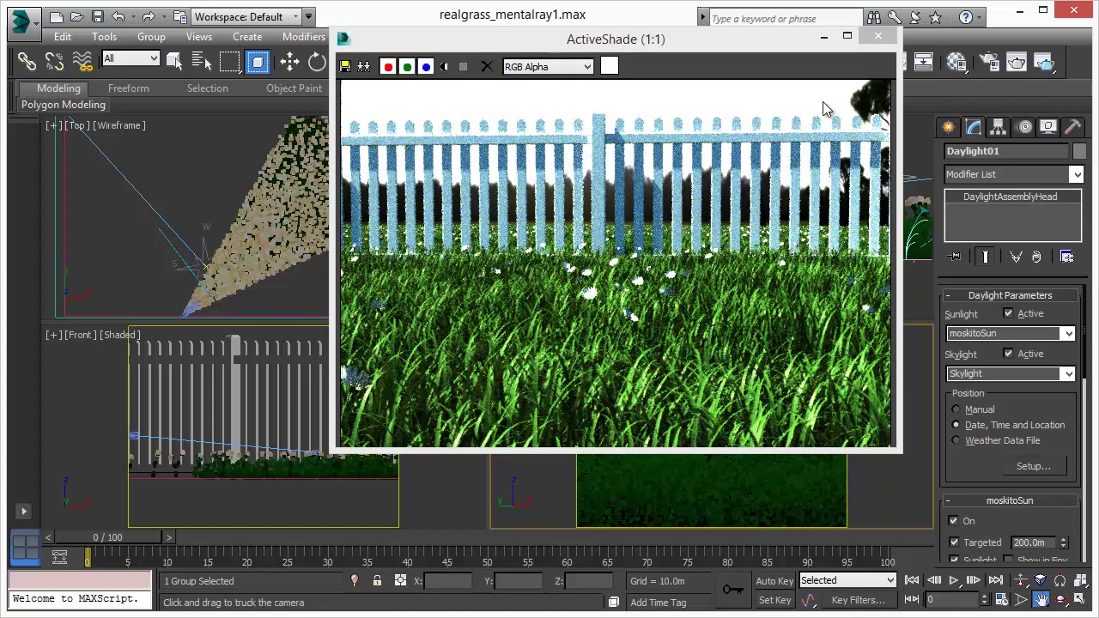
Select the forest_grass object with Select and Move and bring up the Material Editor.
left_click(290, 61)
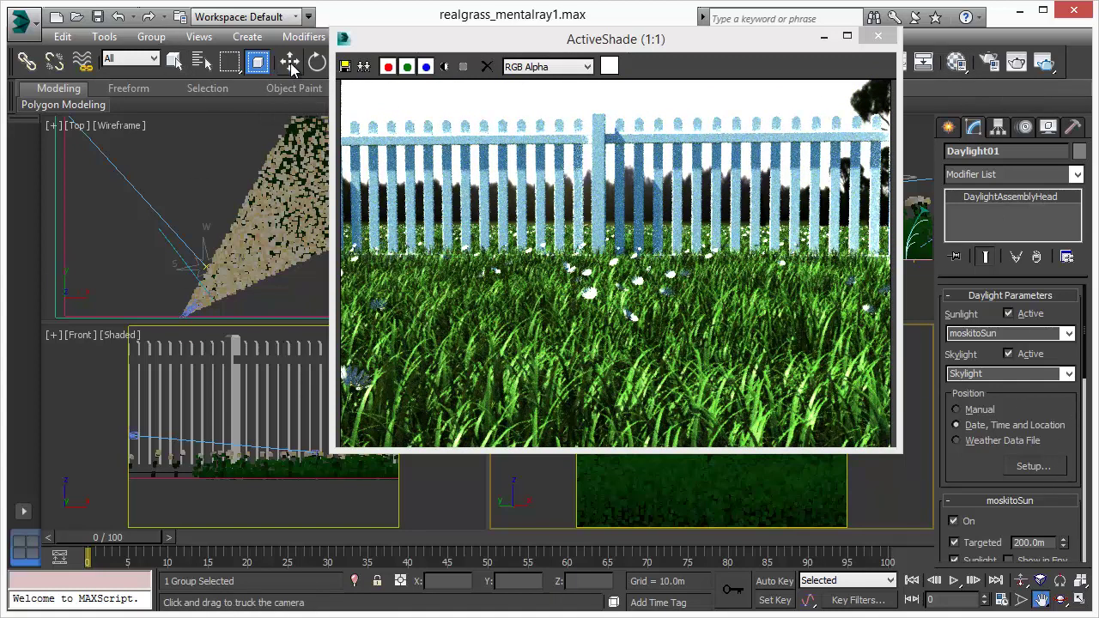
left_click(660, 494)
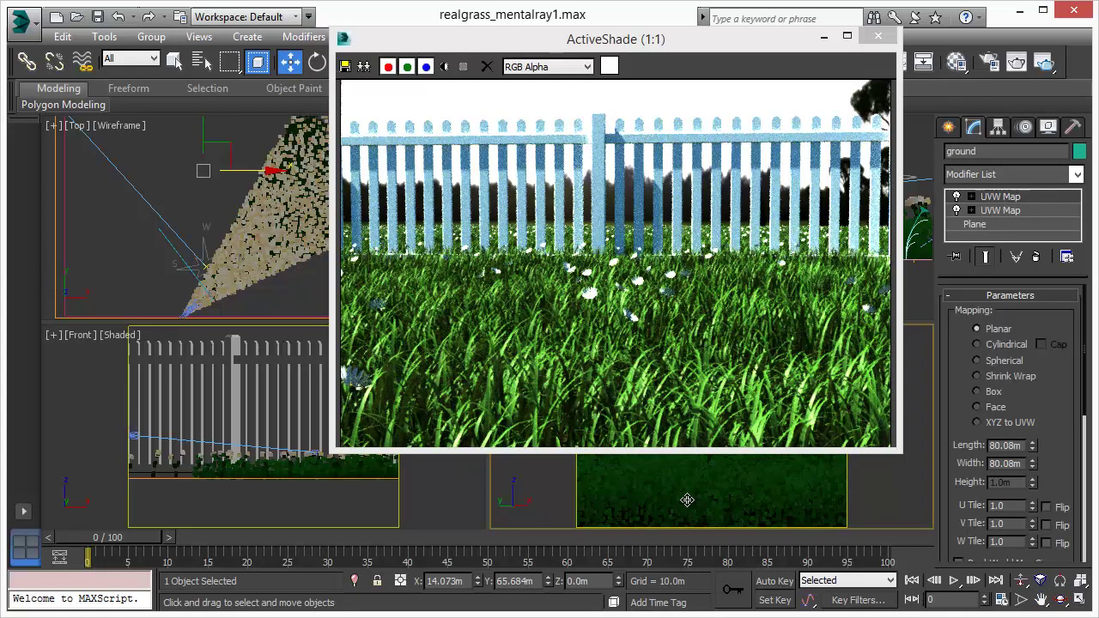
left_click(687, 500)
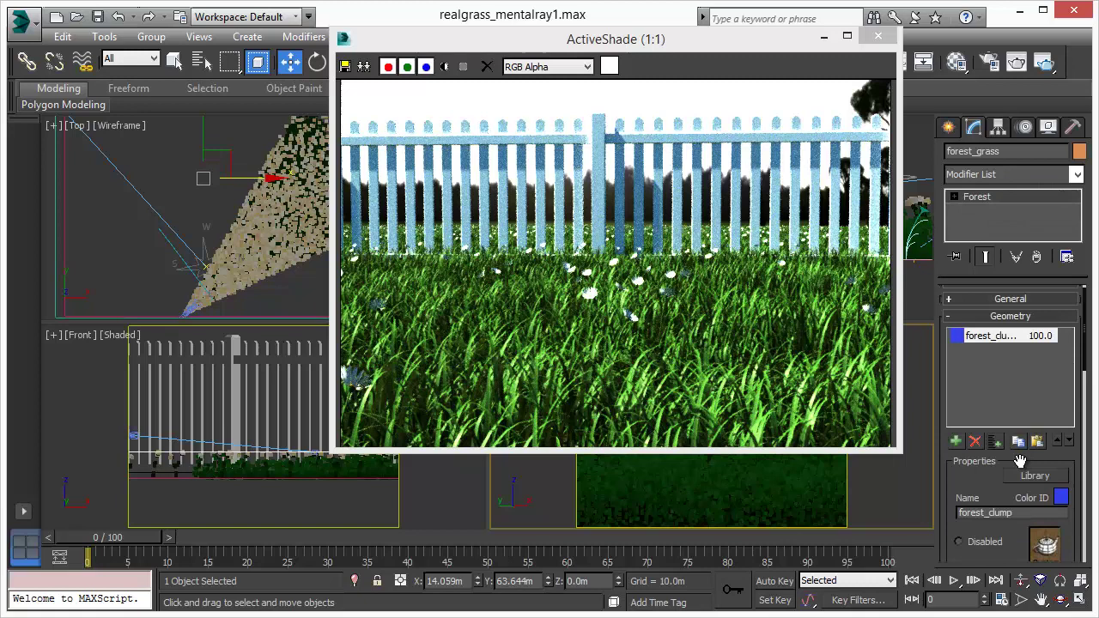
left_click_drag(983, 472, 1026, 313)
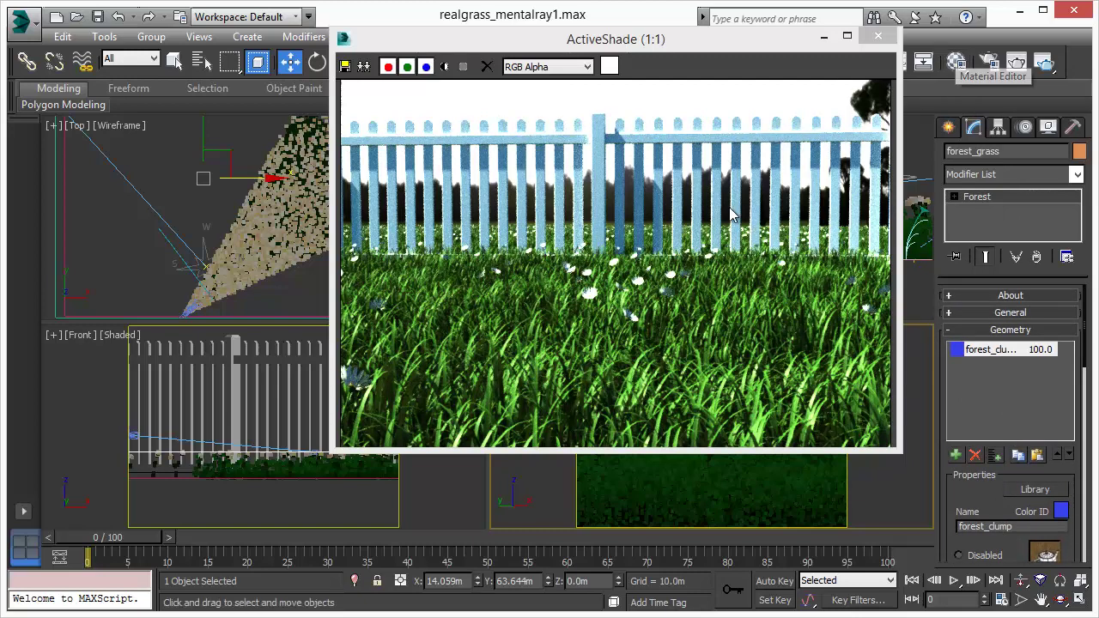
left_click(966, 63)
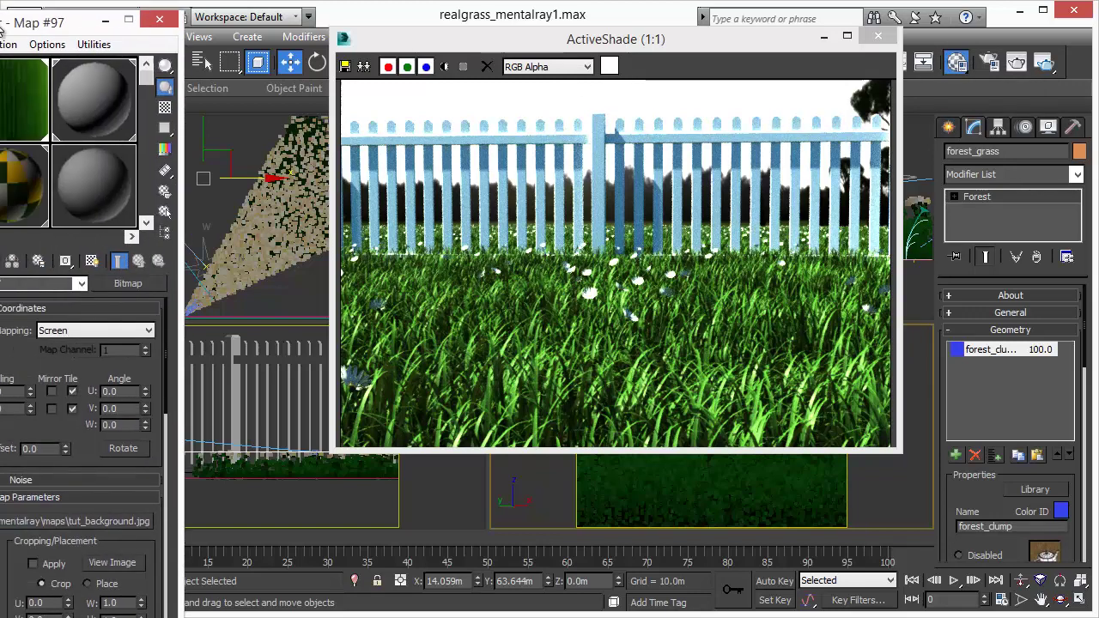
Replace the grass MR diffuse map with Forest Color, keeping the old map as a sub-map.
left_click_drag(10, 22, 90, 21)
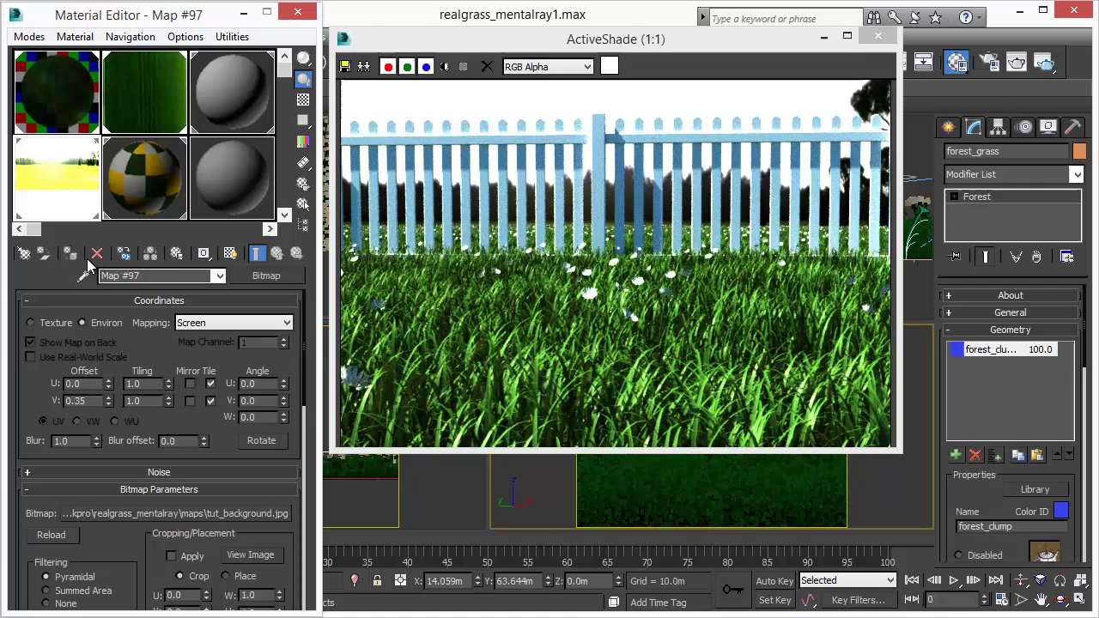
left_click(59, 79)
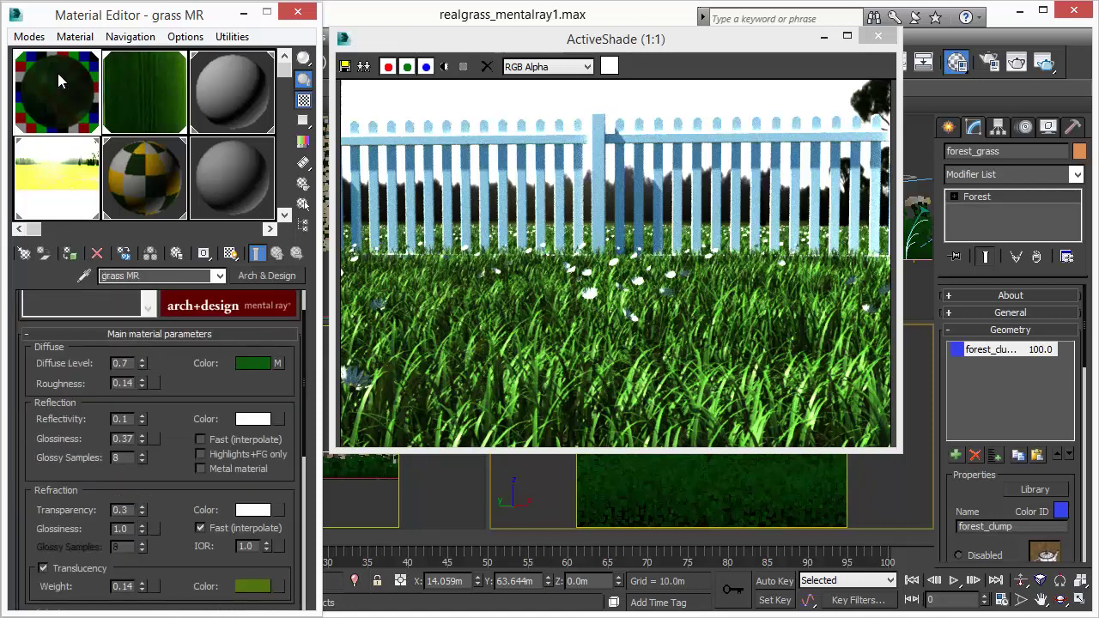
left_click(277, 365)
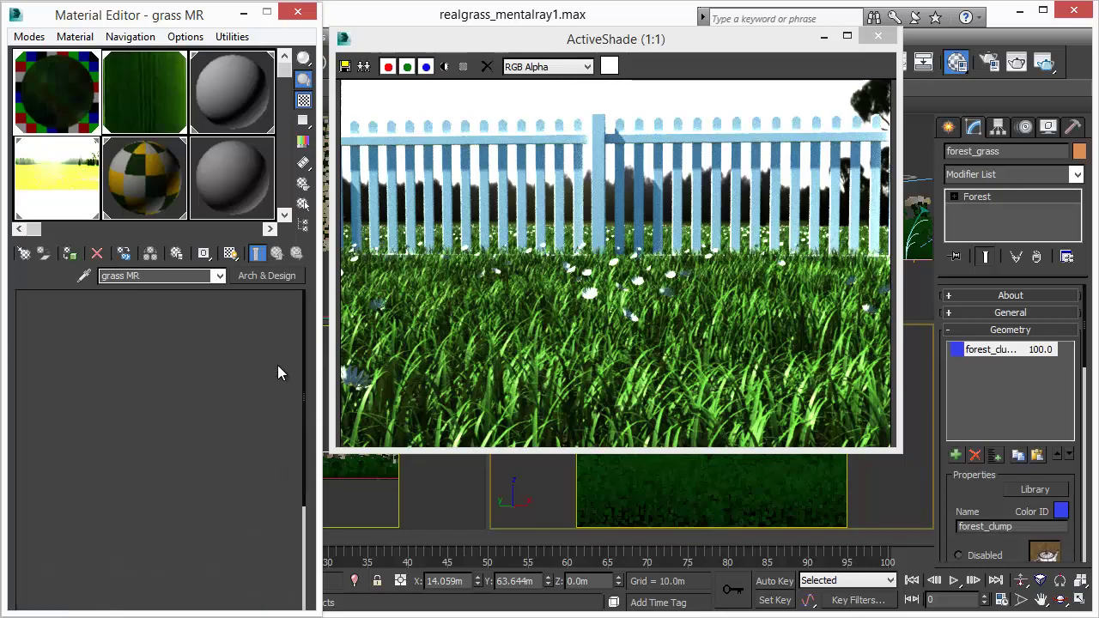
left_click(266, 275)
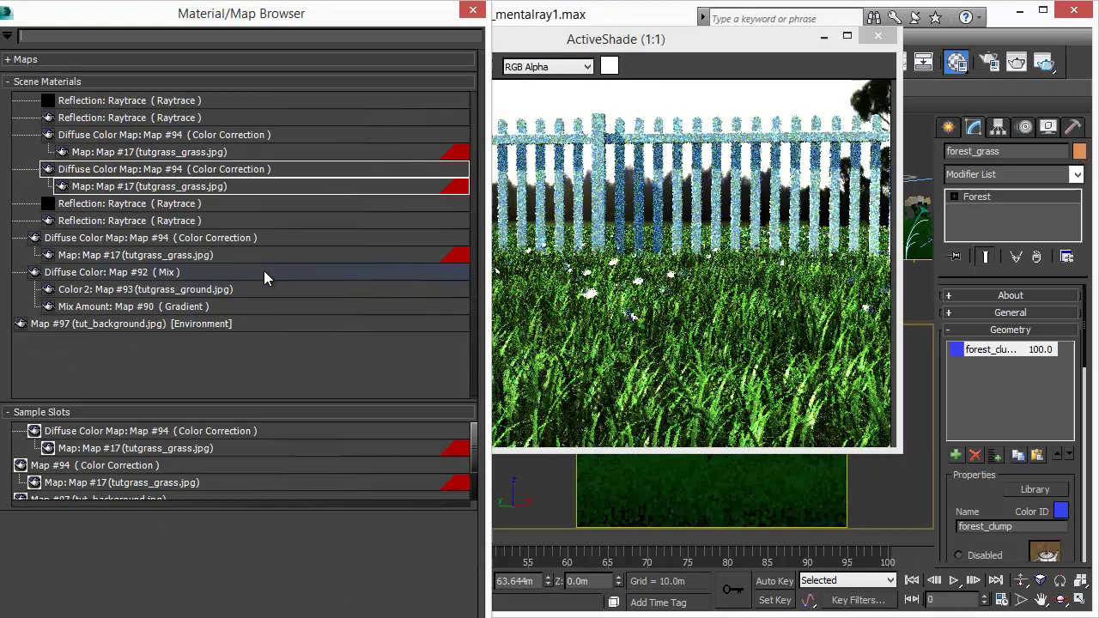
left_click(10, 61)
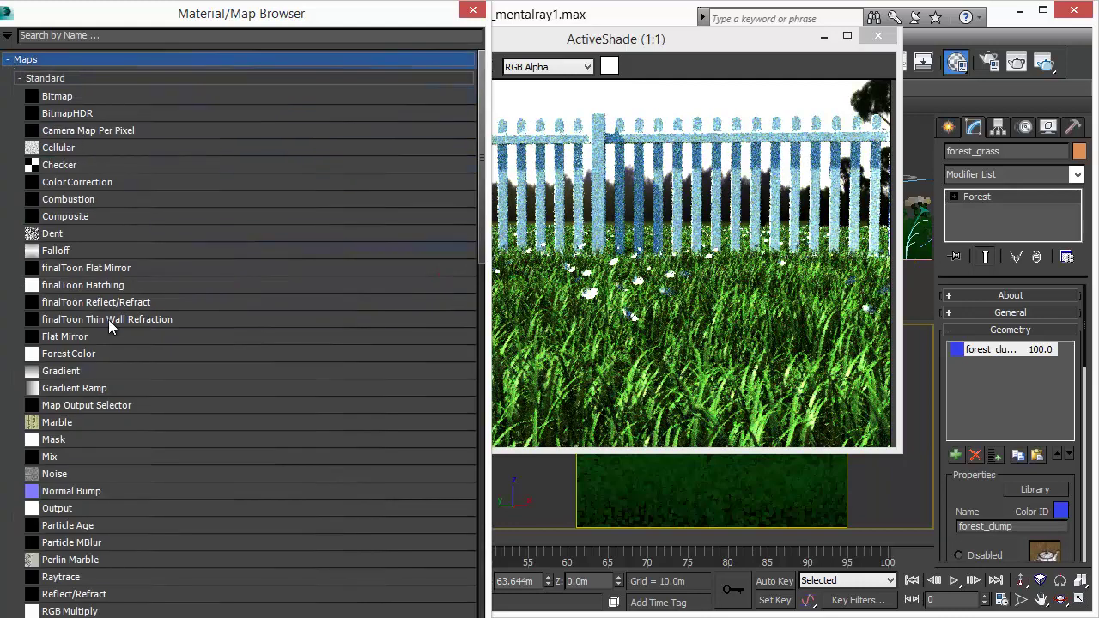
left_click(63, 358)
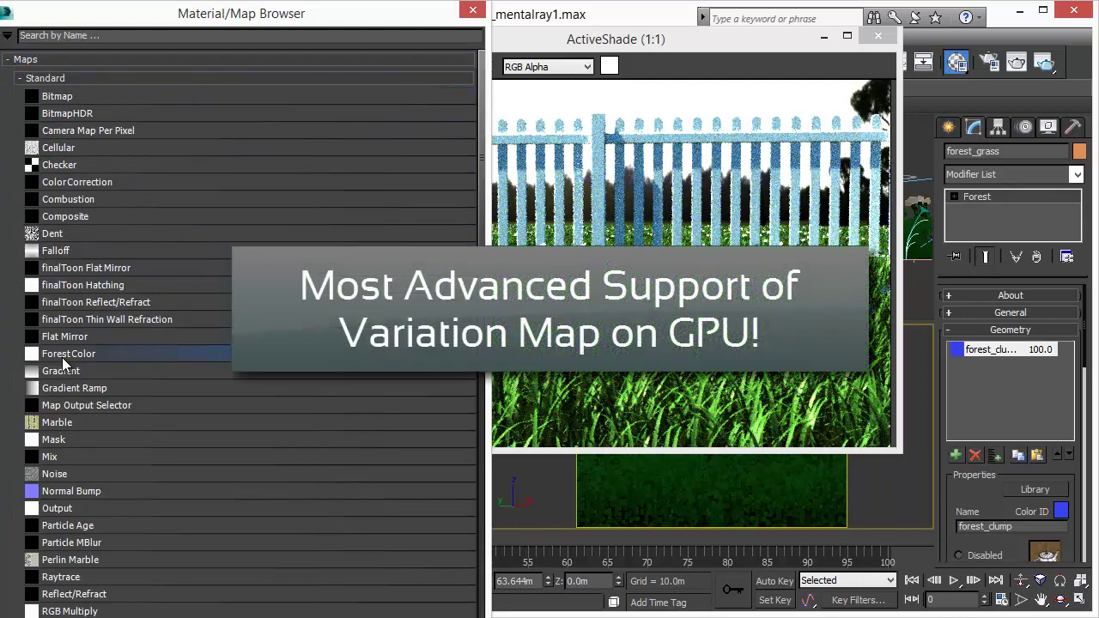
double_click(77, 355)
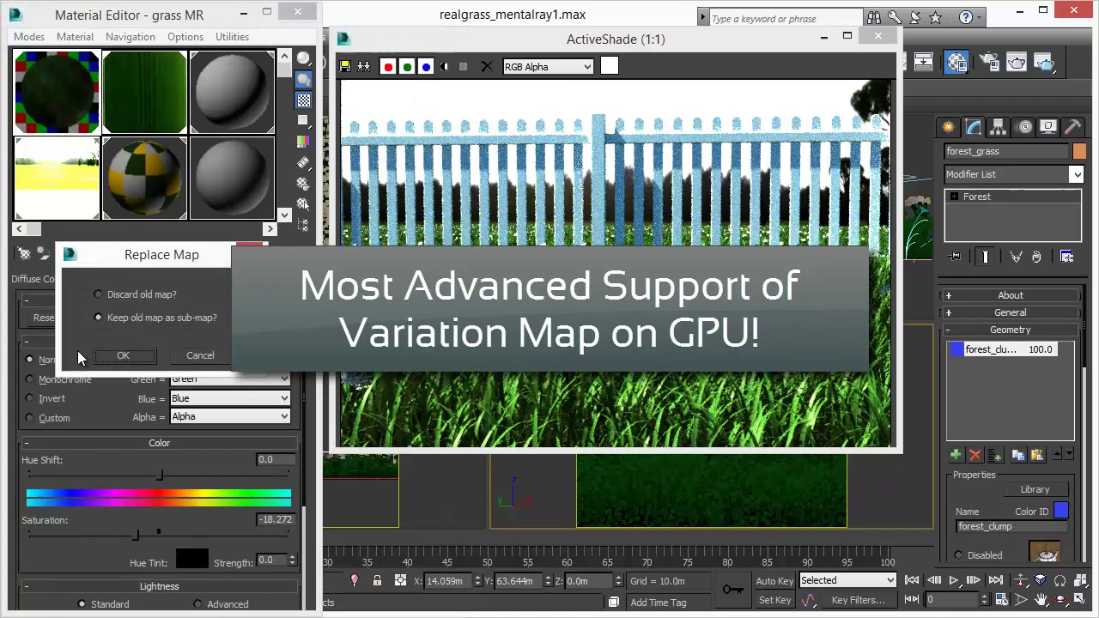
left_click(125, 356)
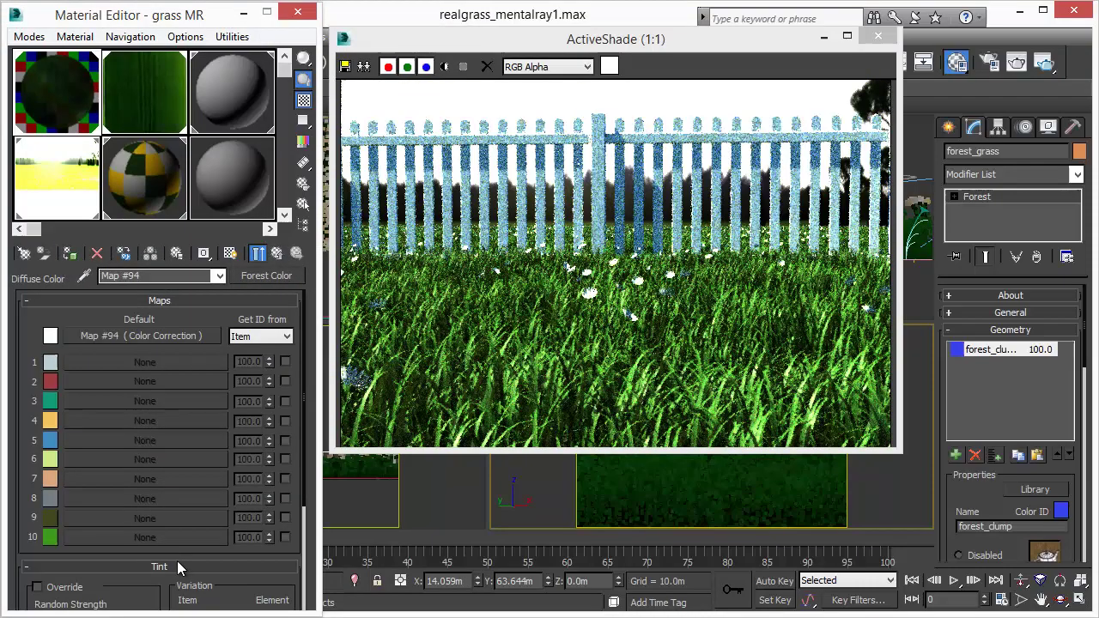
left_click_drag(208, 548, 206, 322)
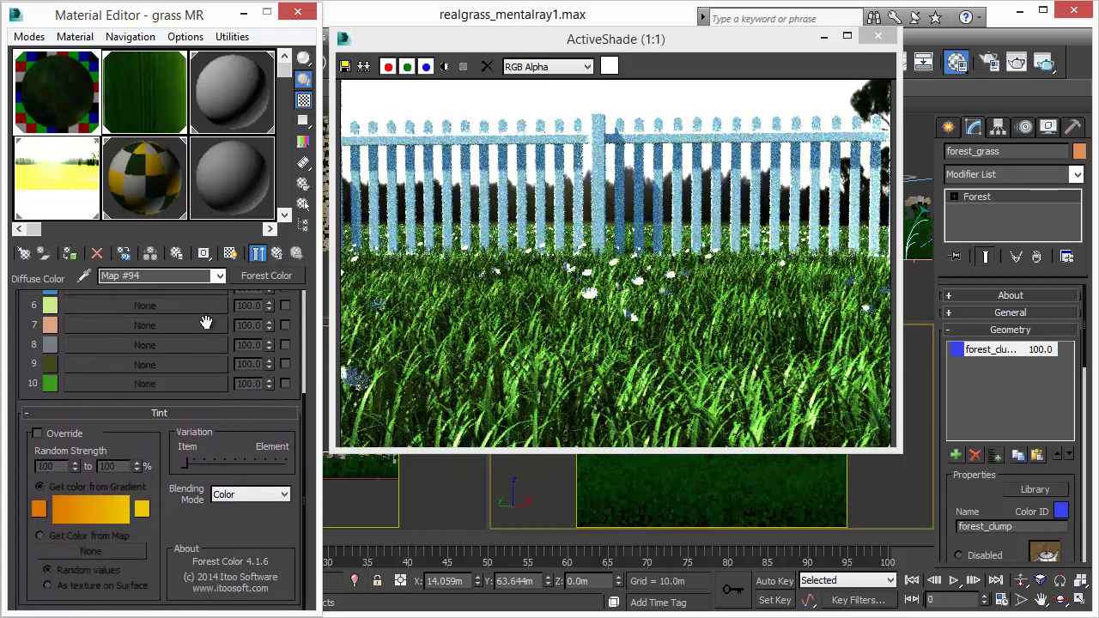
Enable the Forest Color tint override, reset Random Strength minimum to 0, and make the gradient start blue.
left_click(37, 432)
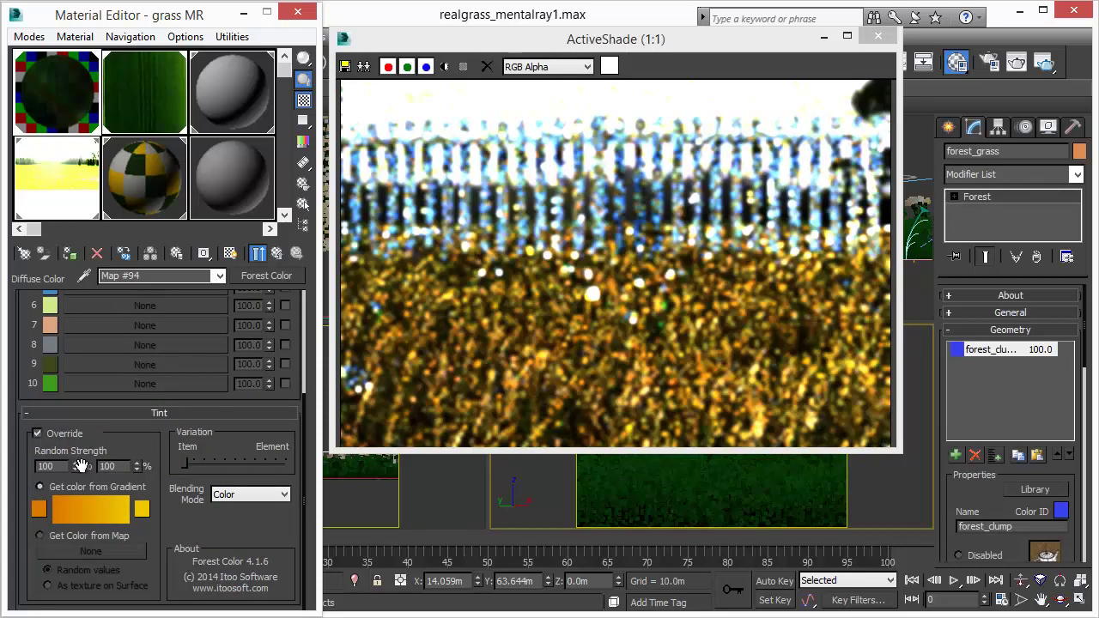
right_click(73, 464)
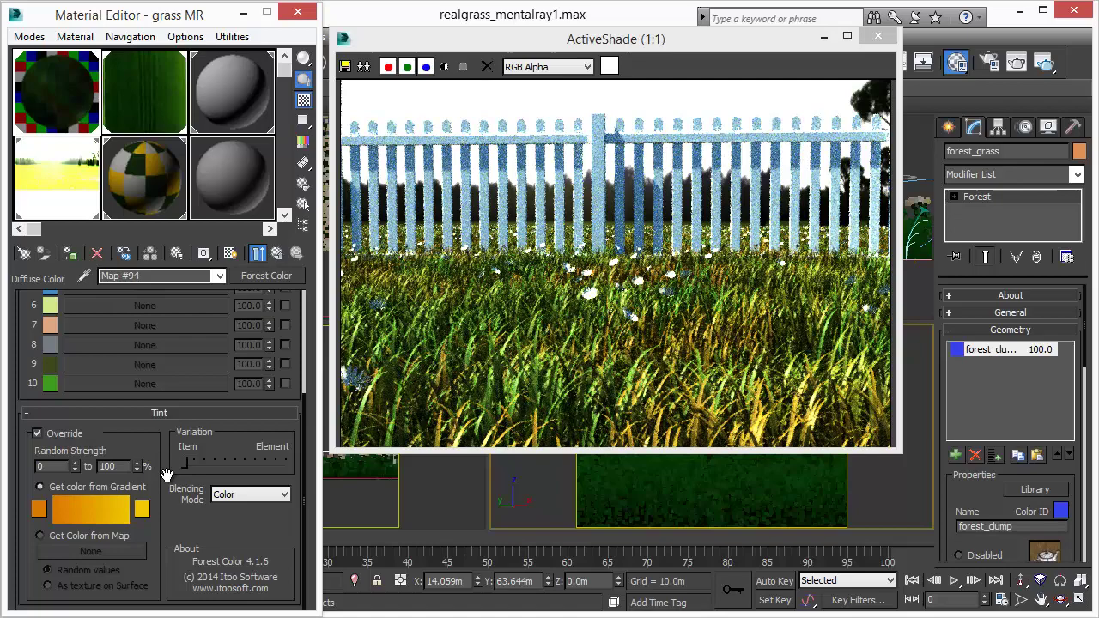
left_click_drag(280, 461, 183, 462)
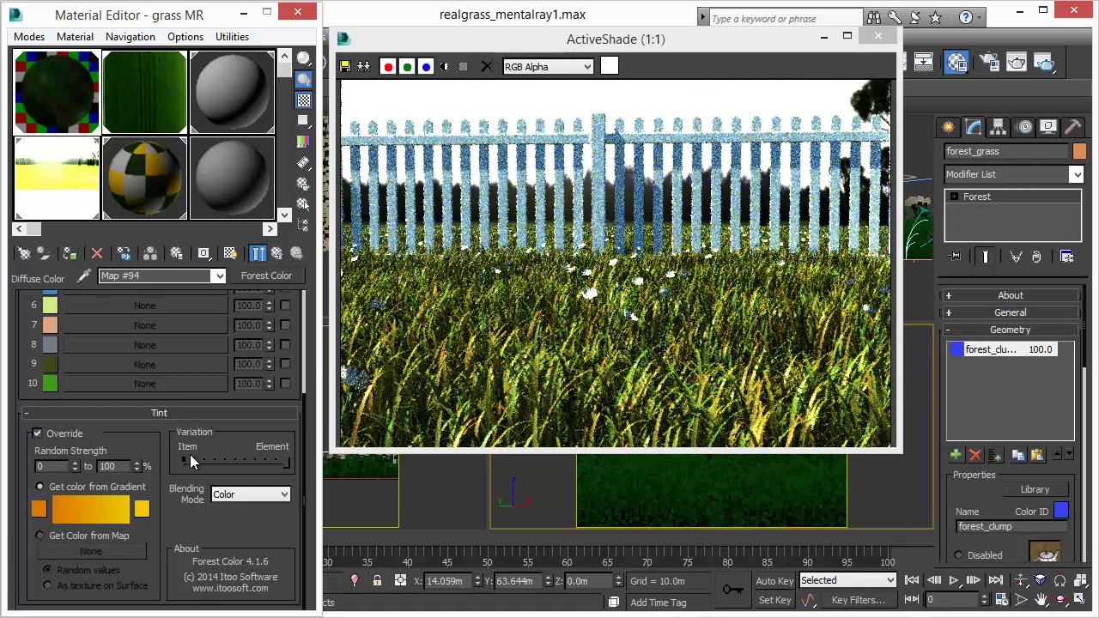
left_click_drag(190, 458, 285, 464)
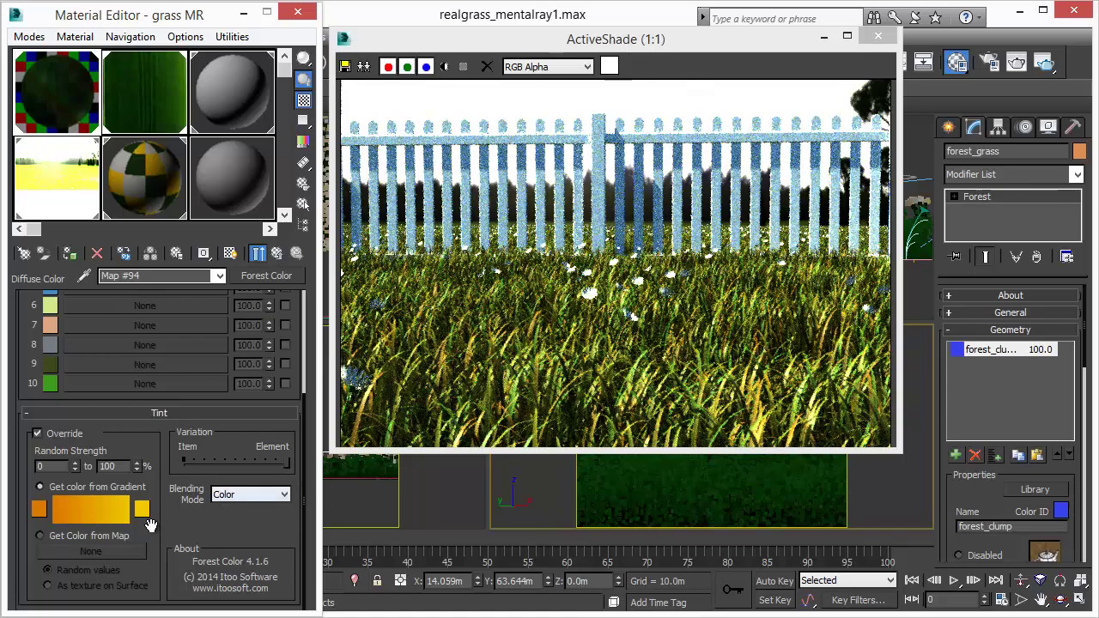
left_click(39, 510)
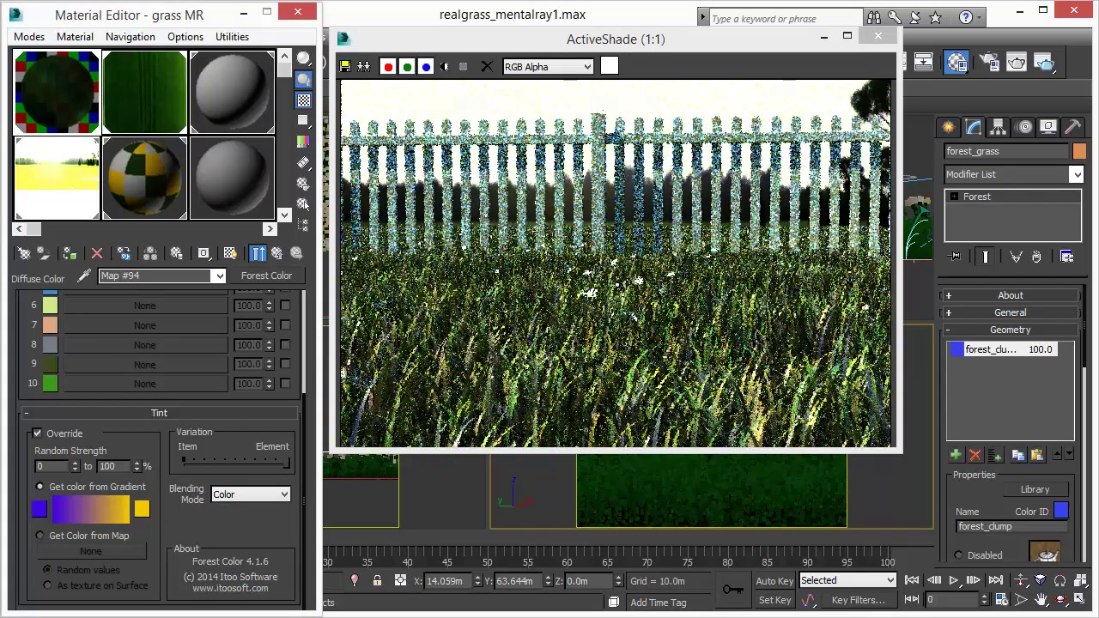
Make the tint gradient end red and try Additive and Average blending modes.
left_click(143, 511)
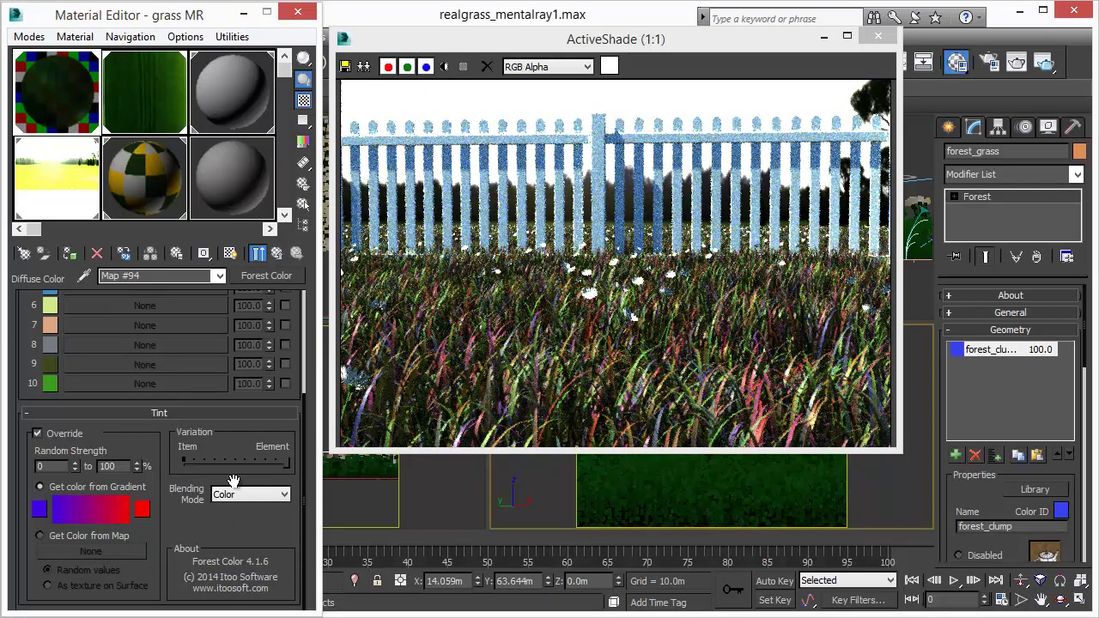
left_click(288, 498)
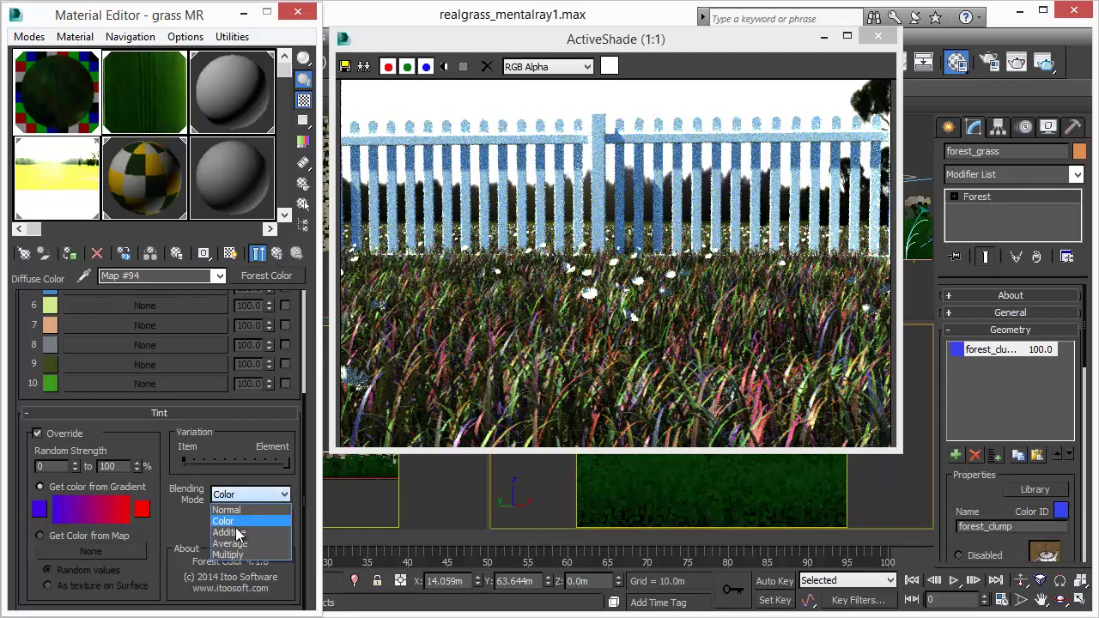
left_click(247, 532)
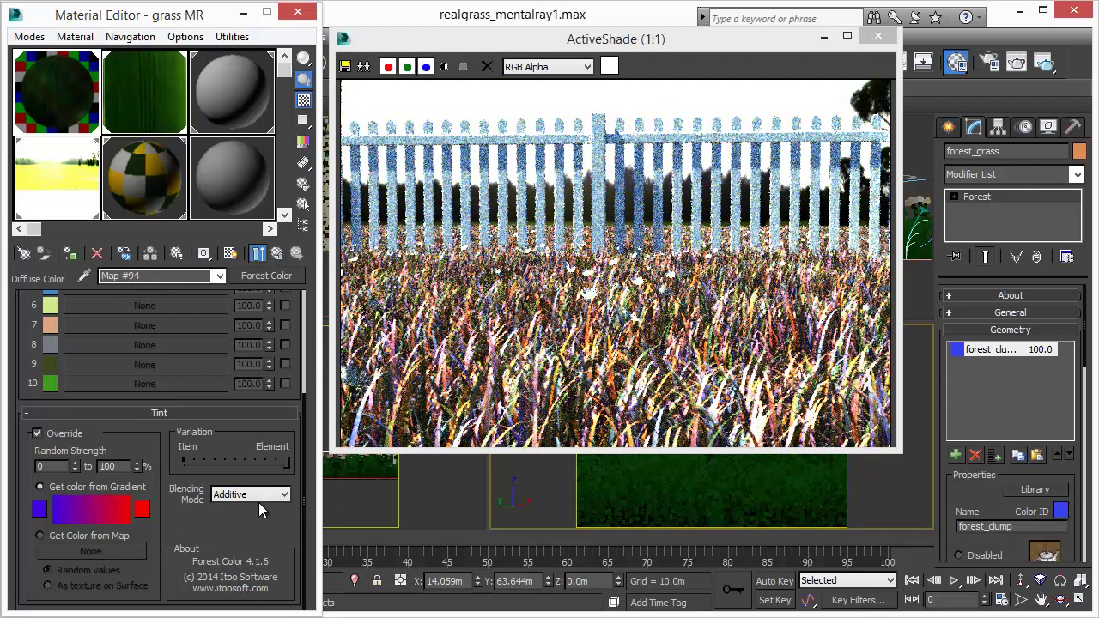
left_click(285, 495)
left_click(247, 542)
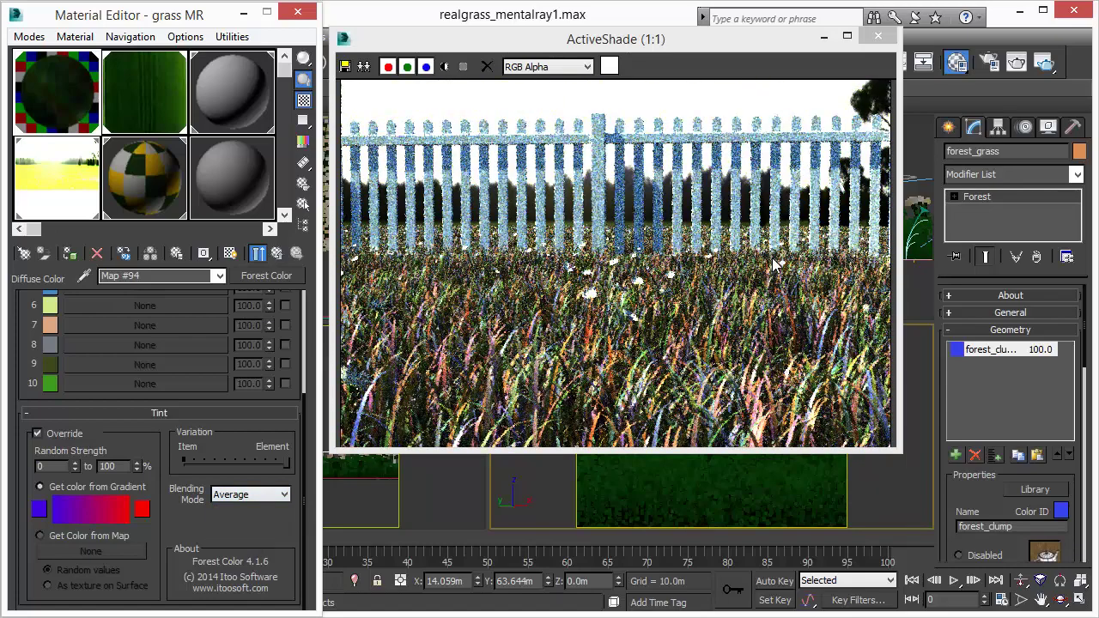
Try Multiply blending, then settle on Normal with tint Variation set midway.
left_click(283, 496)
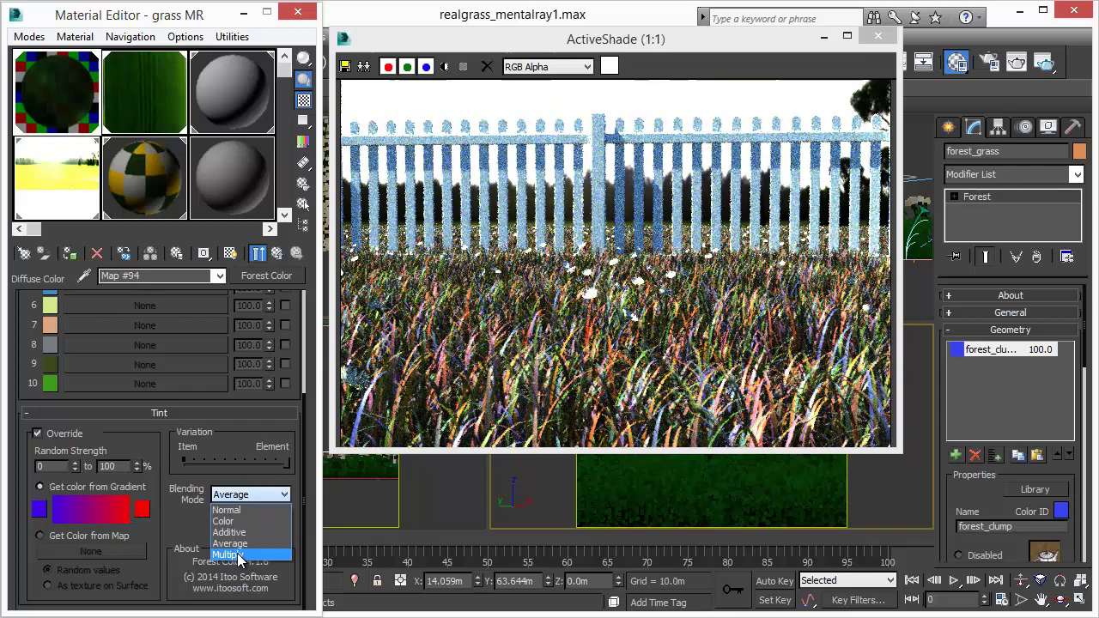
left_click(239, 554)
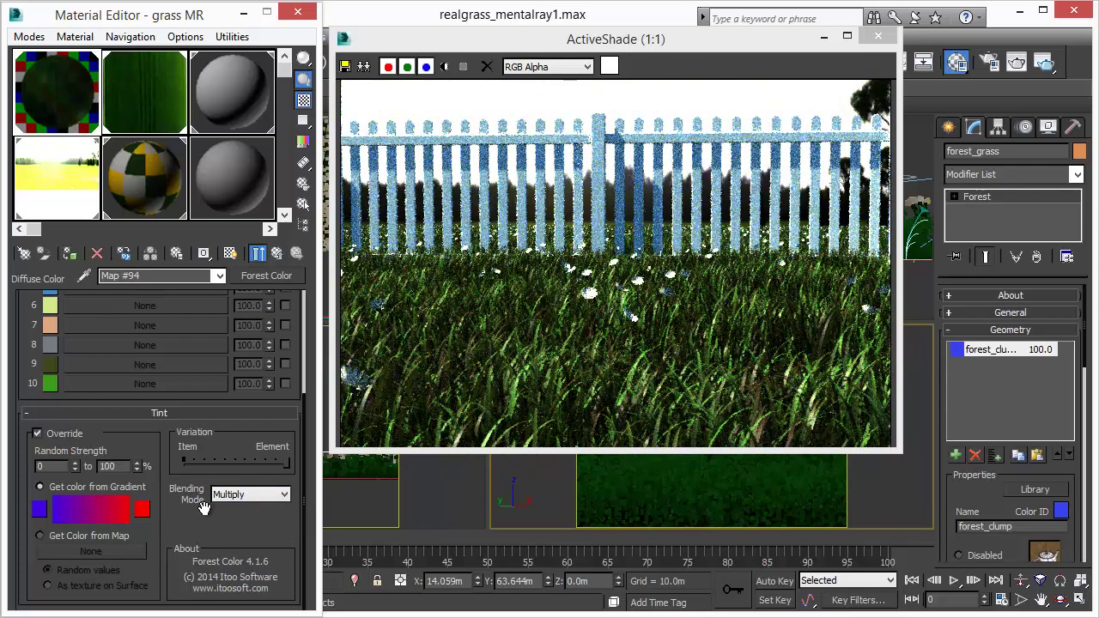
left_click(285, 496)
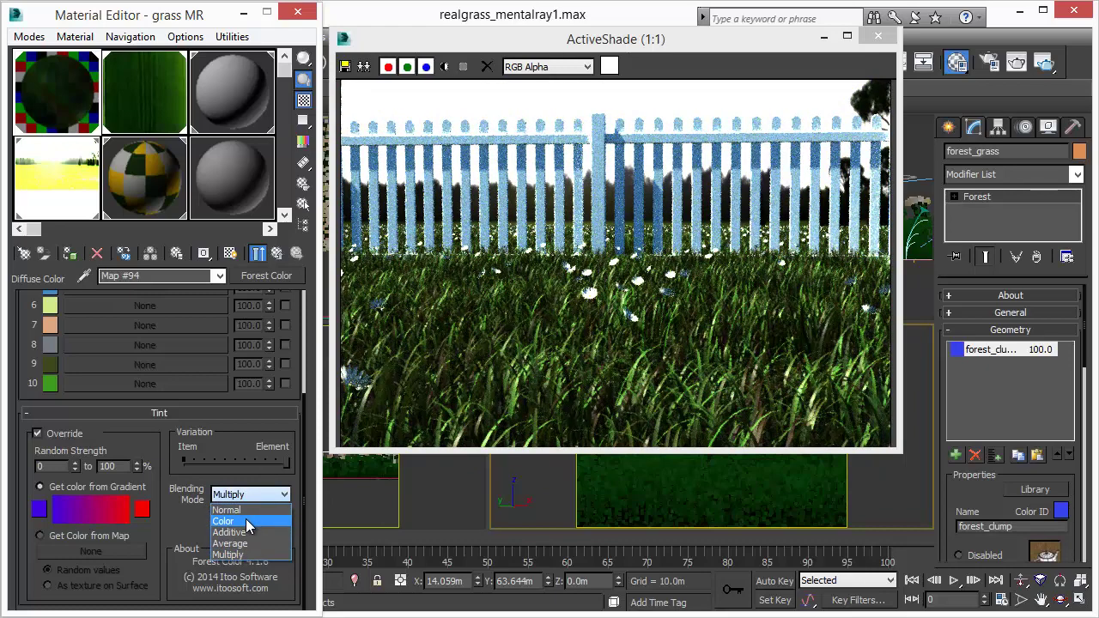
left_click(246, 511)
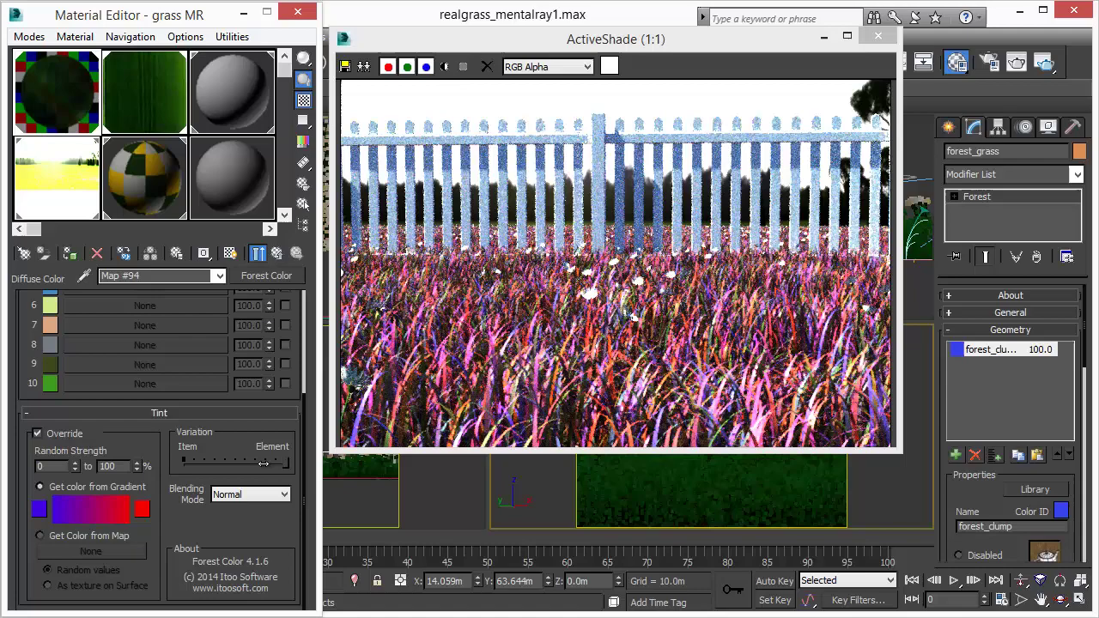
left_click_drag(289, 462, 228, 464)
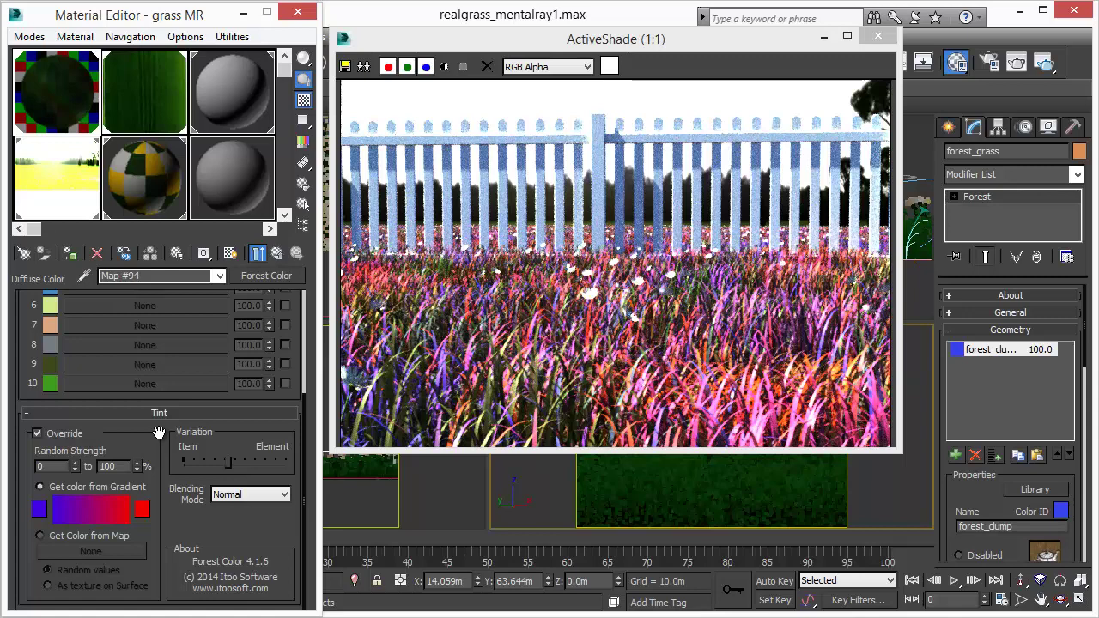
Put the original grass map back on the grass MR Diffuse slot as an instance and close the Material Editor.
scroll(159, 431, "up", 3)
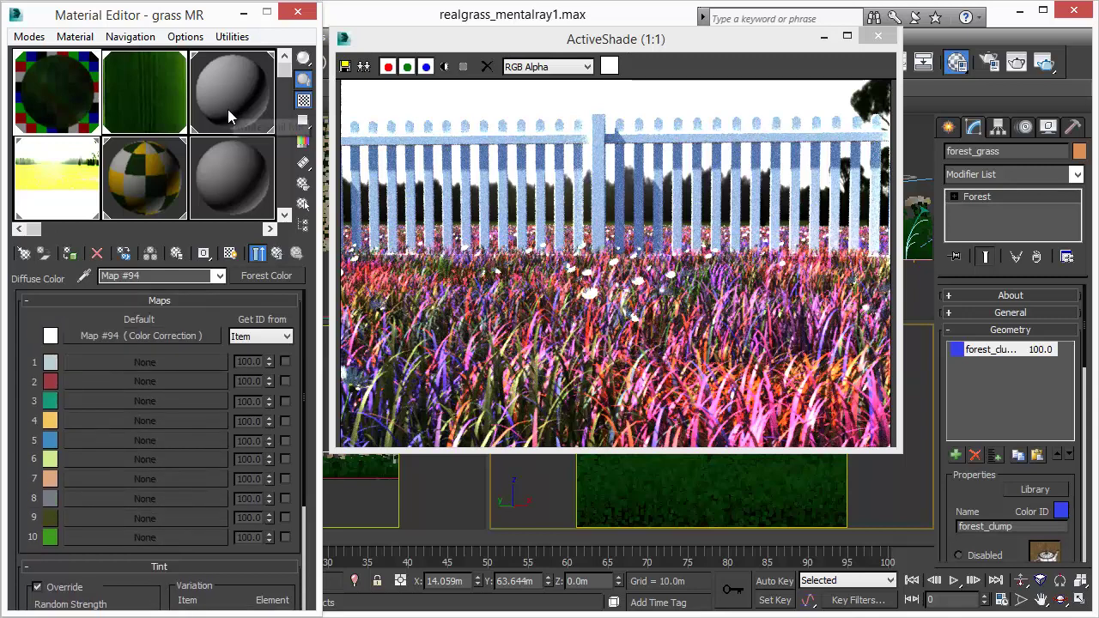
left_click(276, 253)
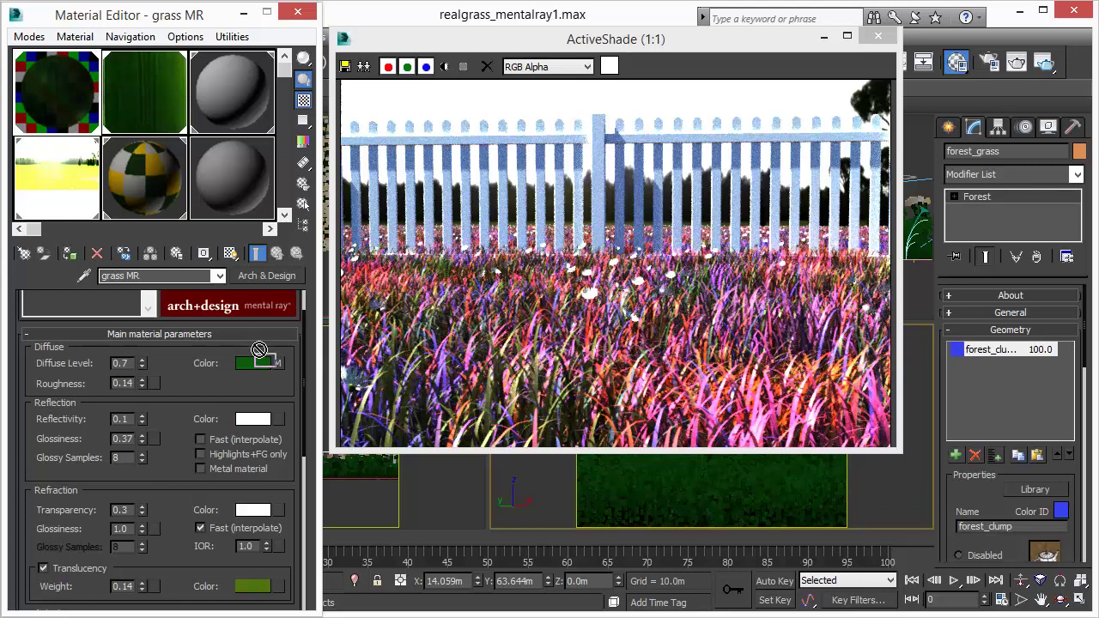
left_click_drag(283, 365, 279, 362)
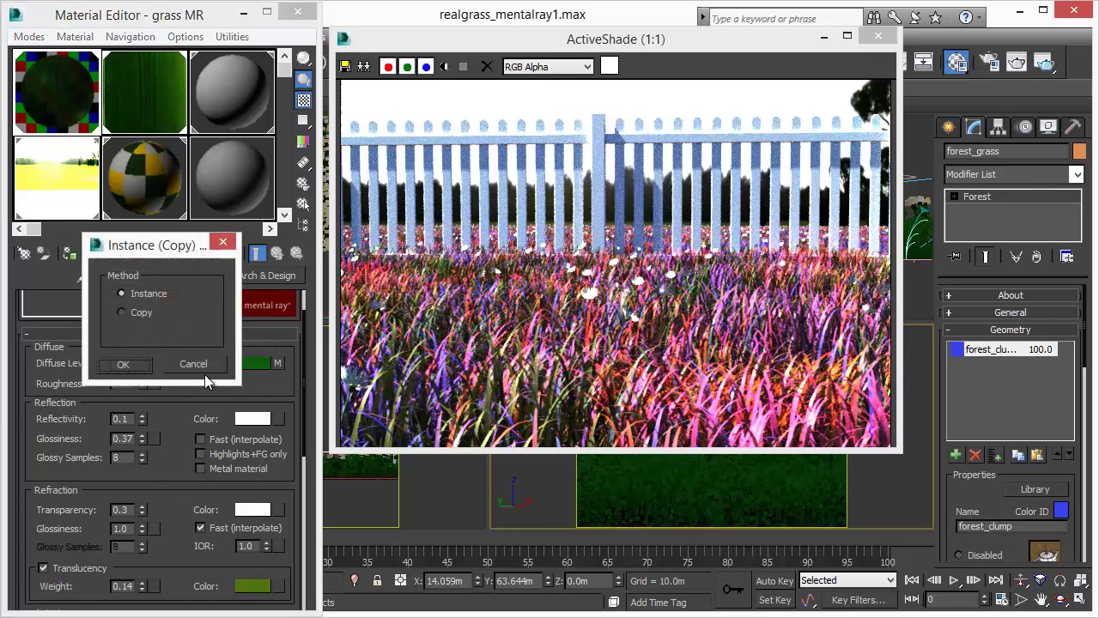
left_click(126, 366)
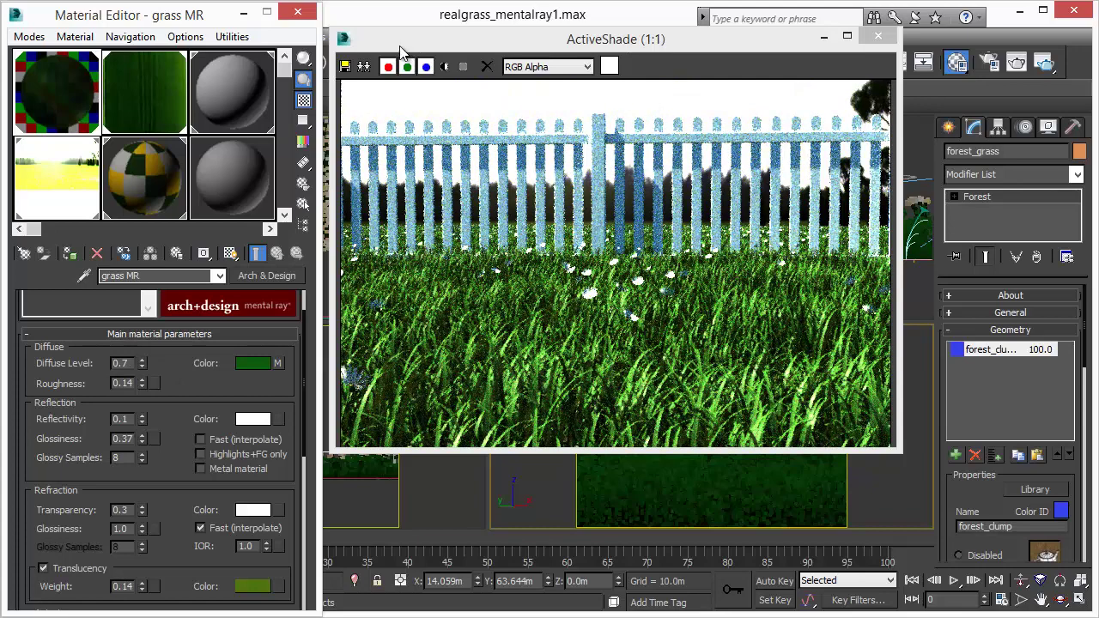
left_click(297, 12)
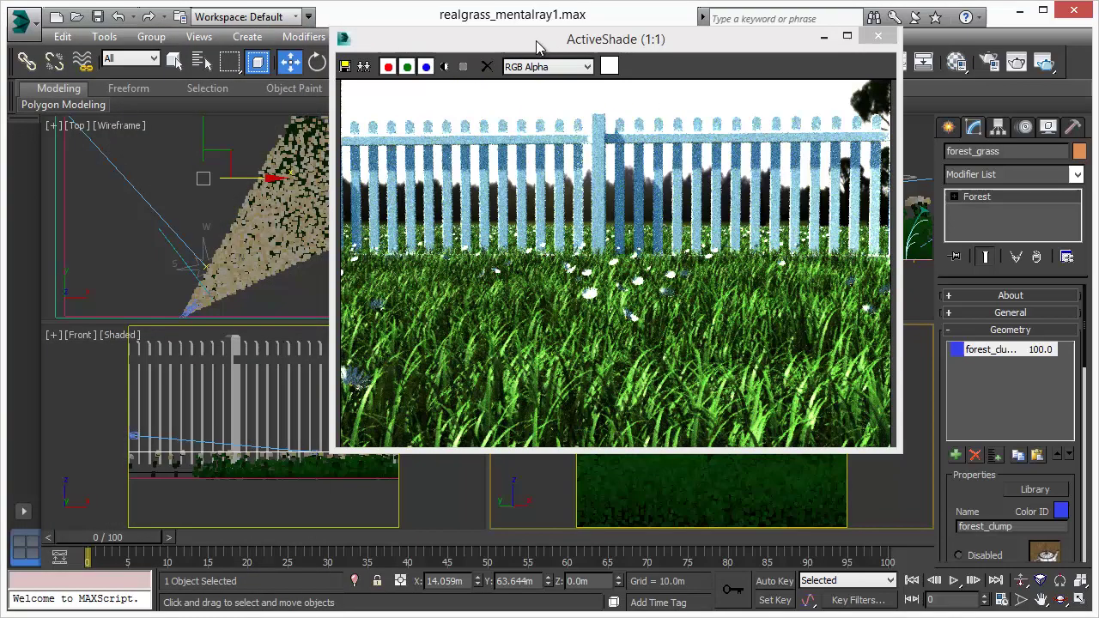
Move the ActiveShade window aside and turn on Depth Of Field for Camera2.
left_click_drag(377, 46, 58, 32)
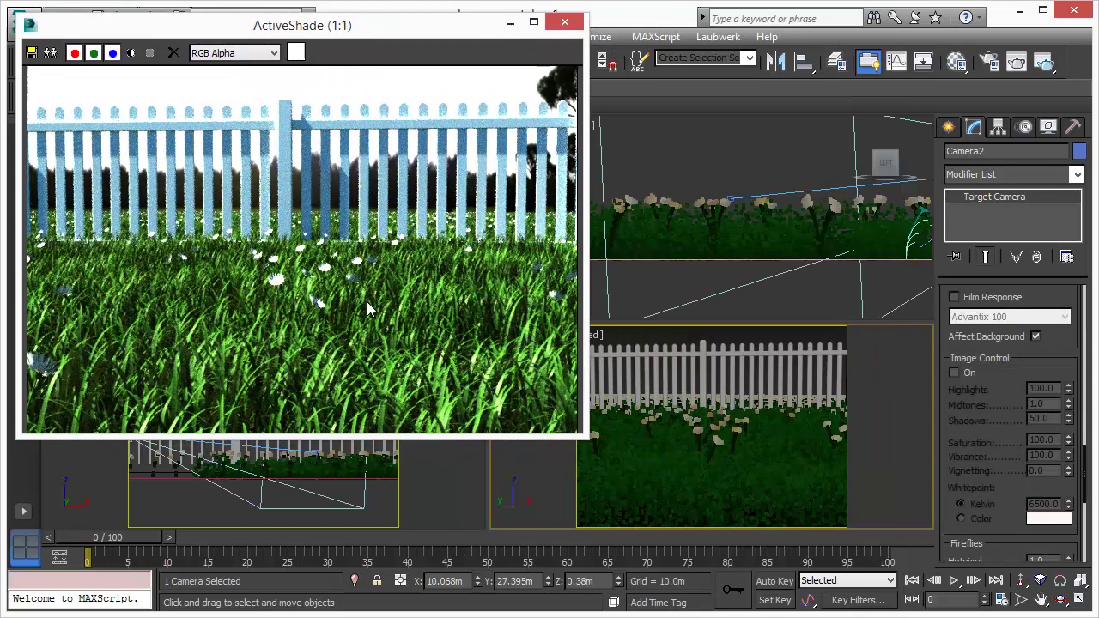
left_click_drag(1069, 358, 1043, 111)
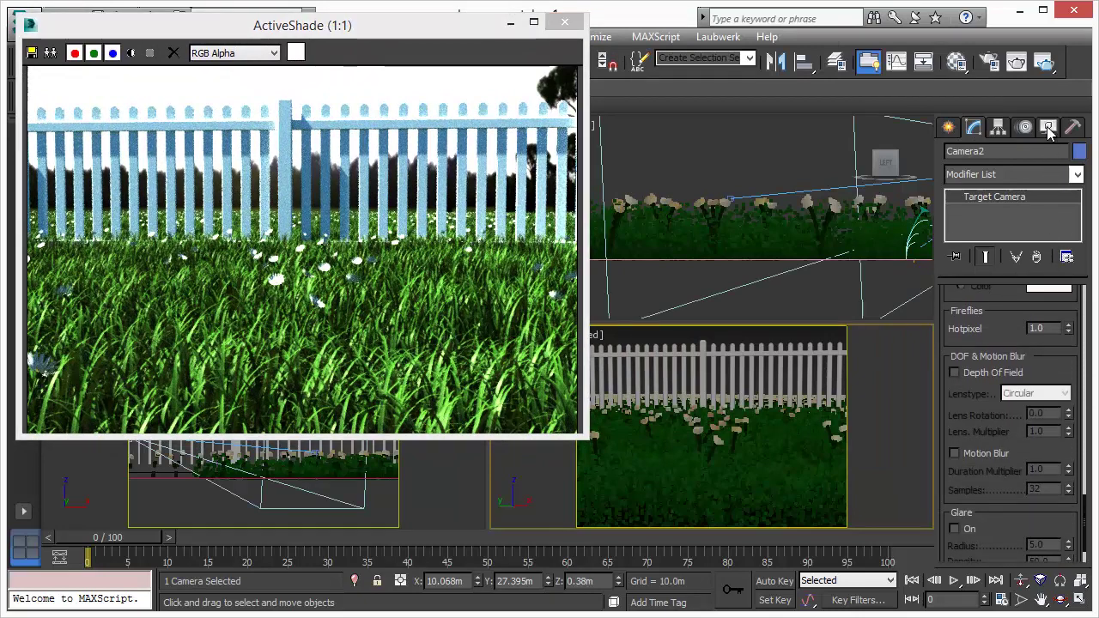
left_click(955, 373)
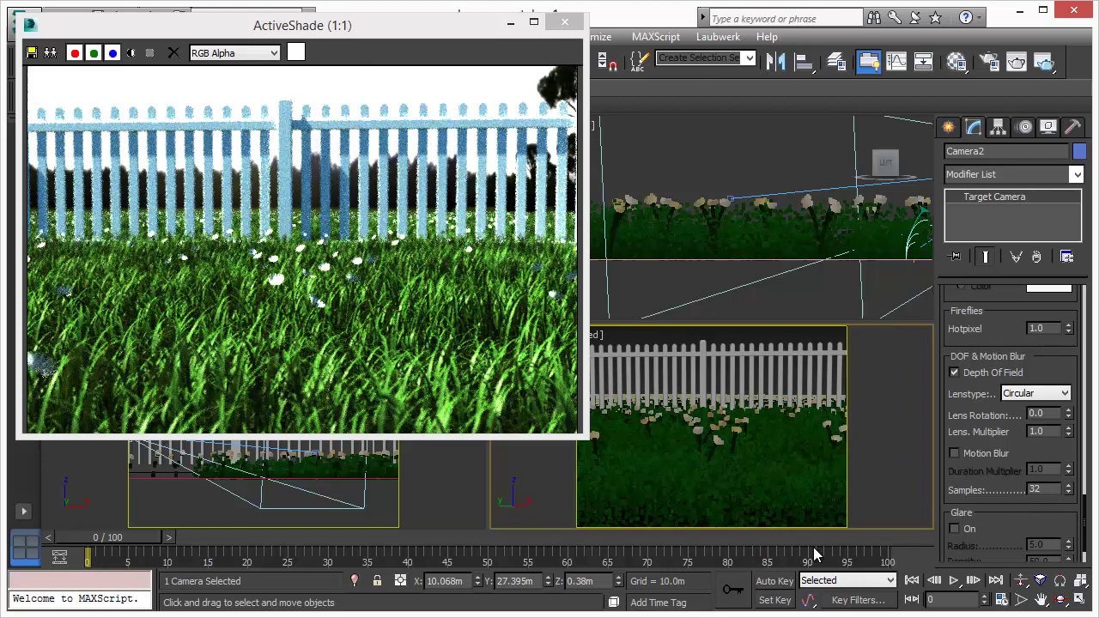
left_click(1020, 581)
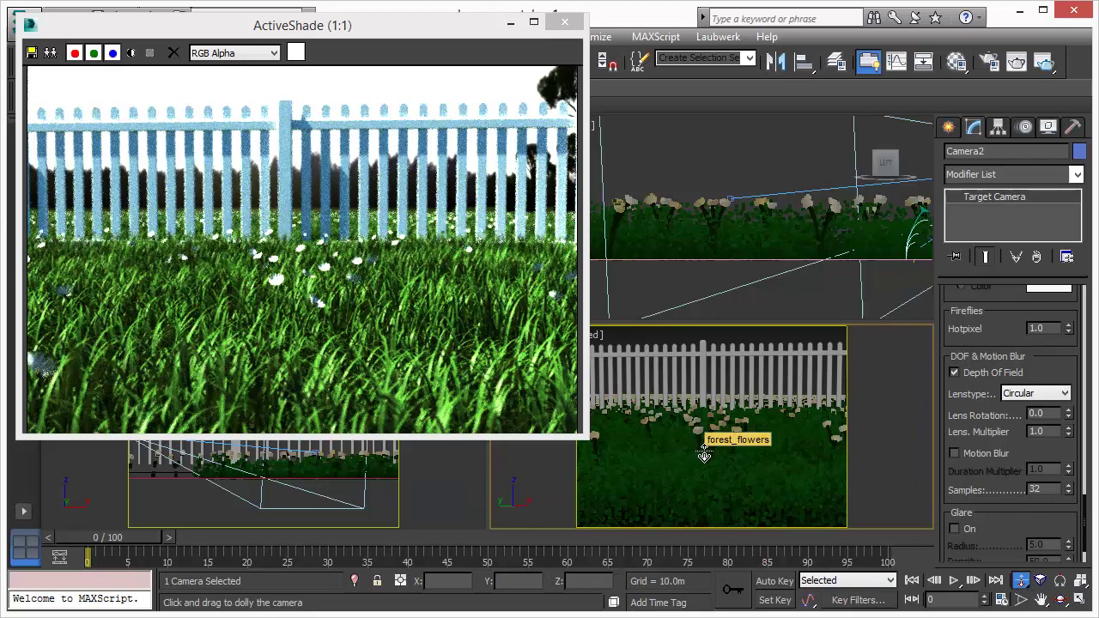
left_click_drag(704, 455, 704, 397)
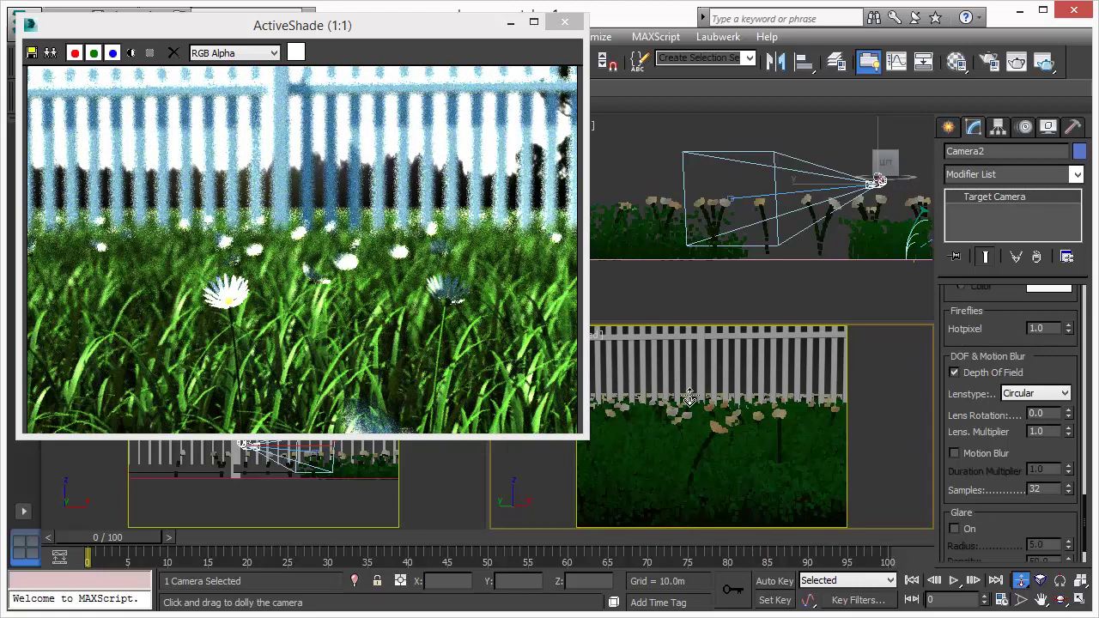
left_click_drag(690, 400, 693, 513)
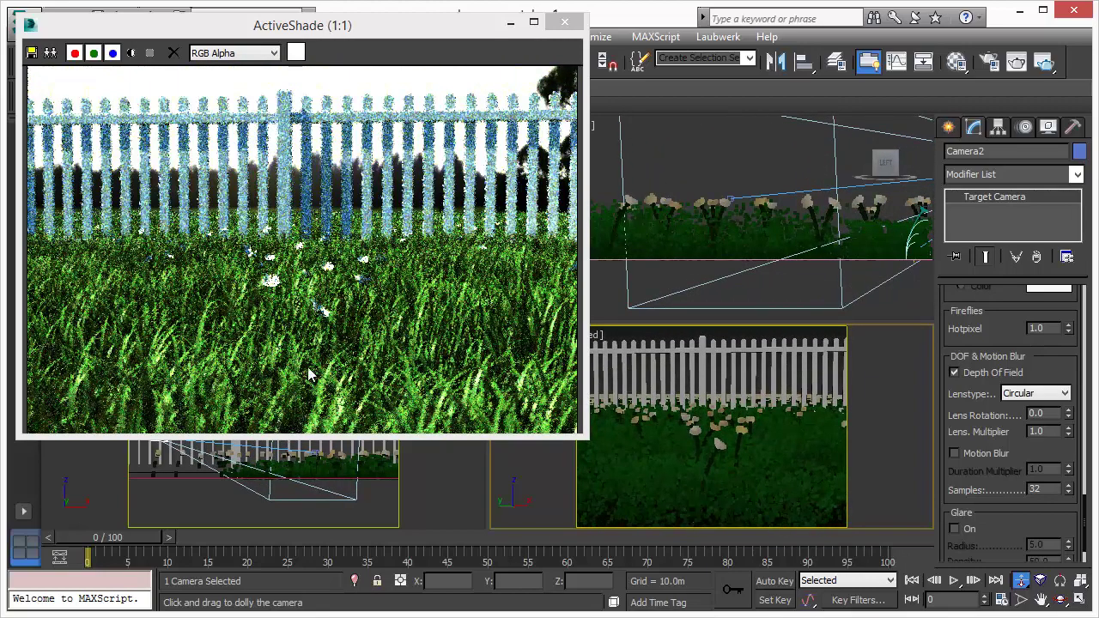
Narrow Camera2's field of view onto the daisies so the fence blurs behind them.
left_click(1021, 599)
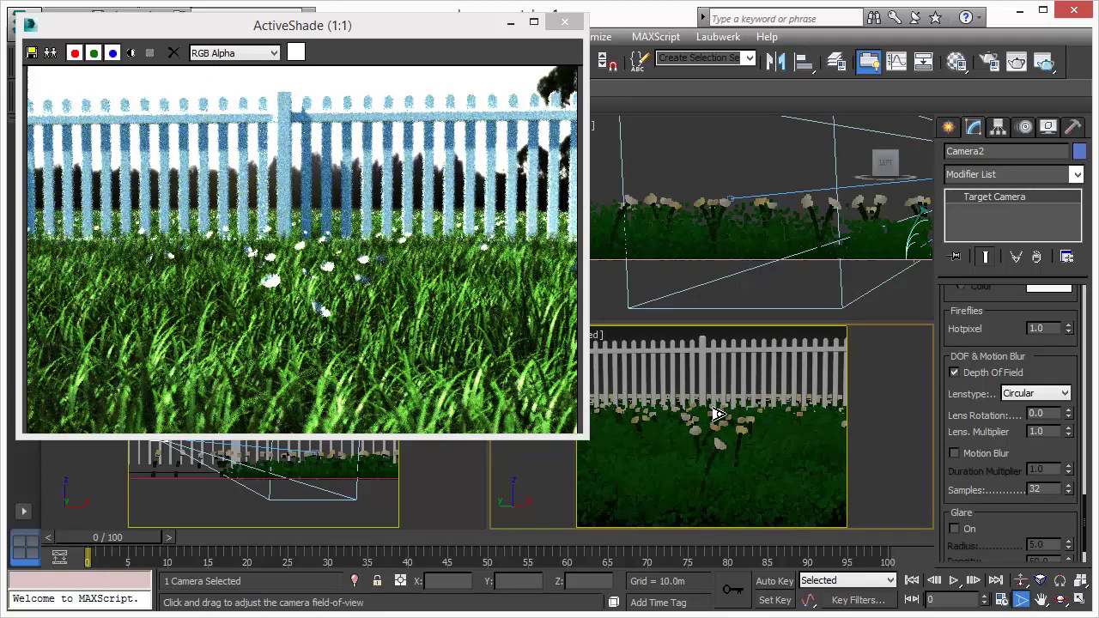
left_click_drag(718, 415, 710, 302)
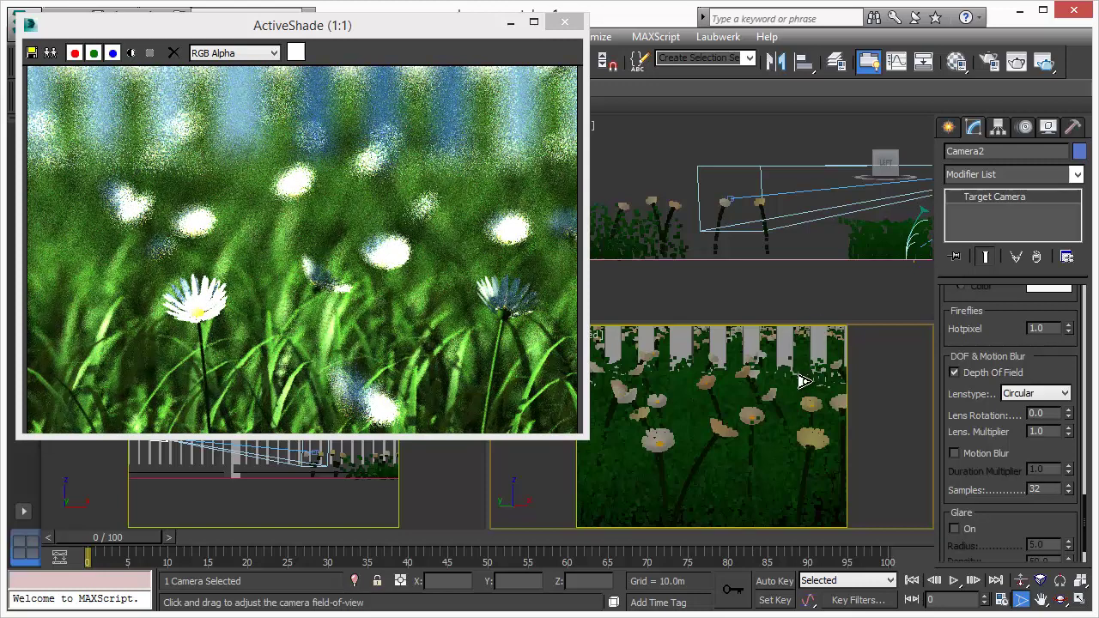
left_click_drag(729, 381, 728, 398)
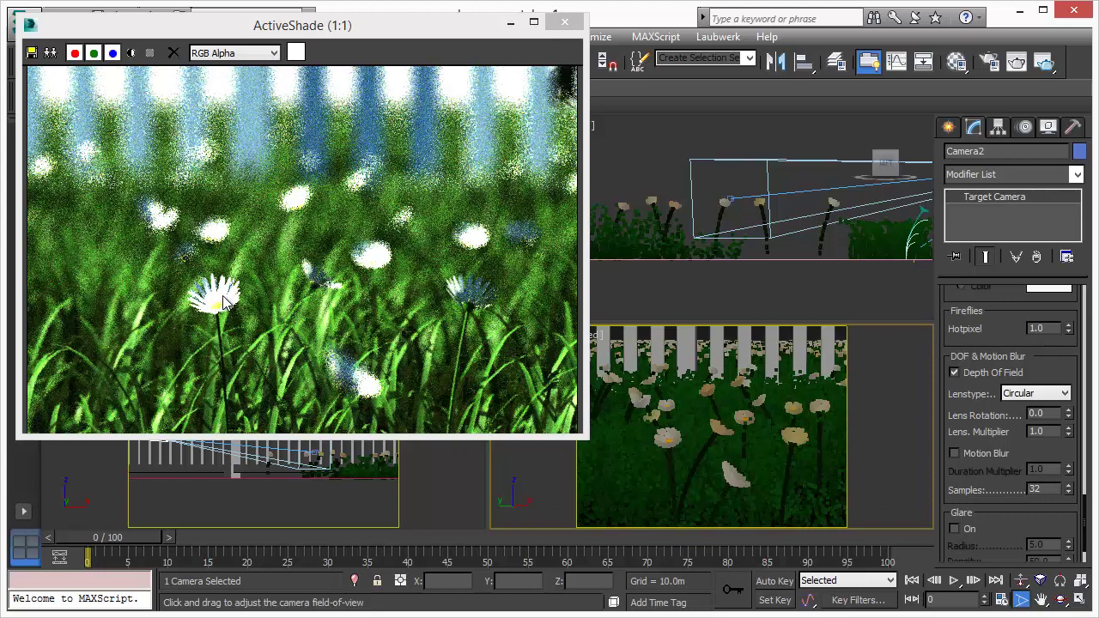
left_click_drag(702, 461, 722, 436)
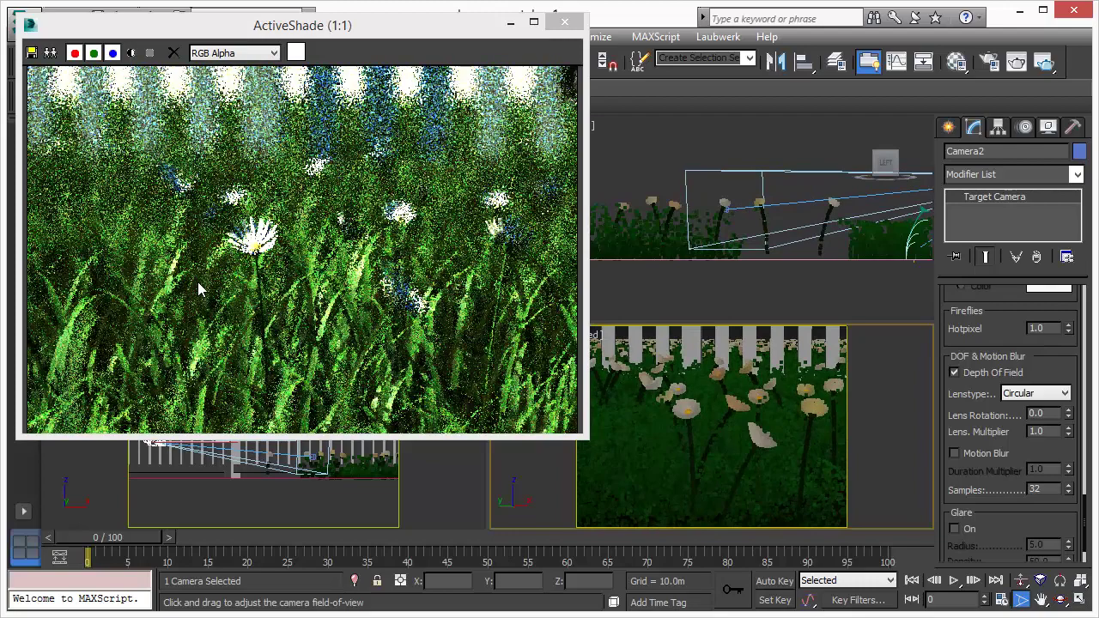